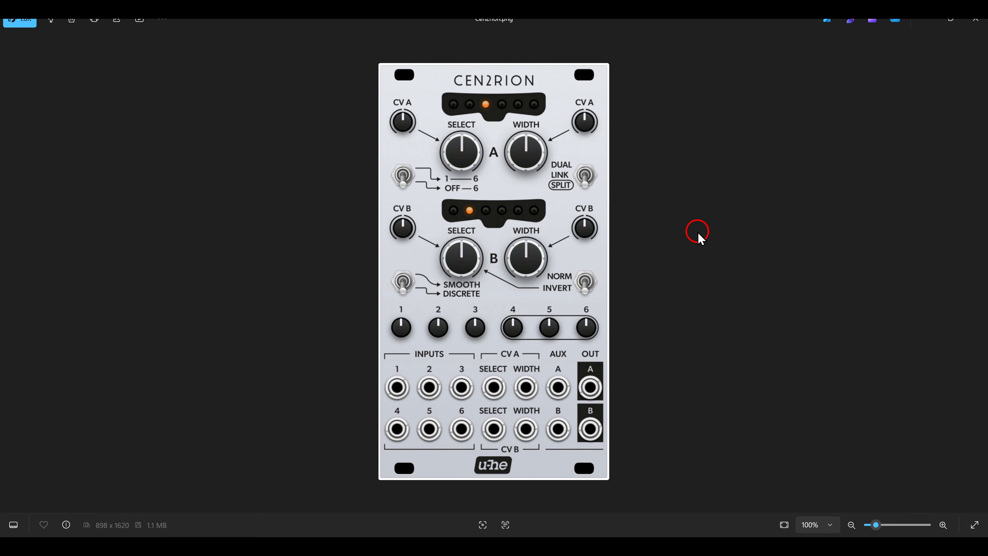
- Circle the module's six input jacks, then the OUT A/B jacks, and return to Bitwig
drag(360, 358, 481, 449)
drag(570, 363, 619, 451)
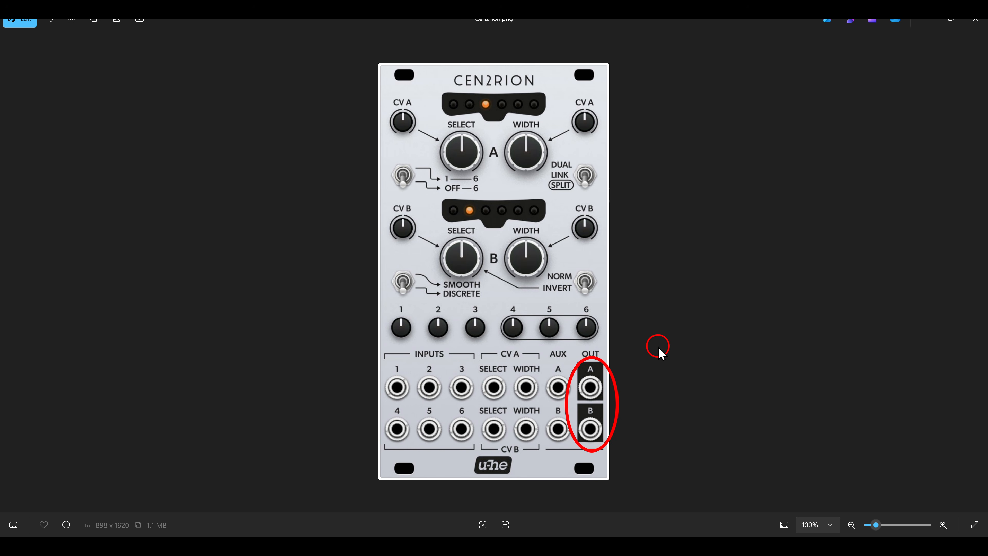
key(alt+Tab)
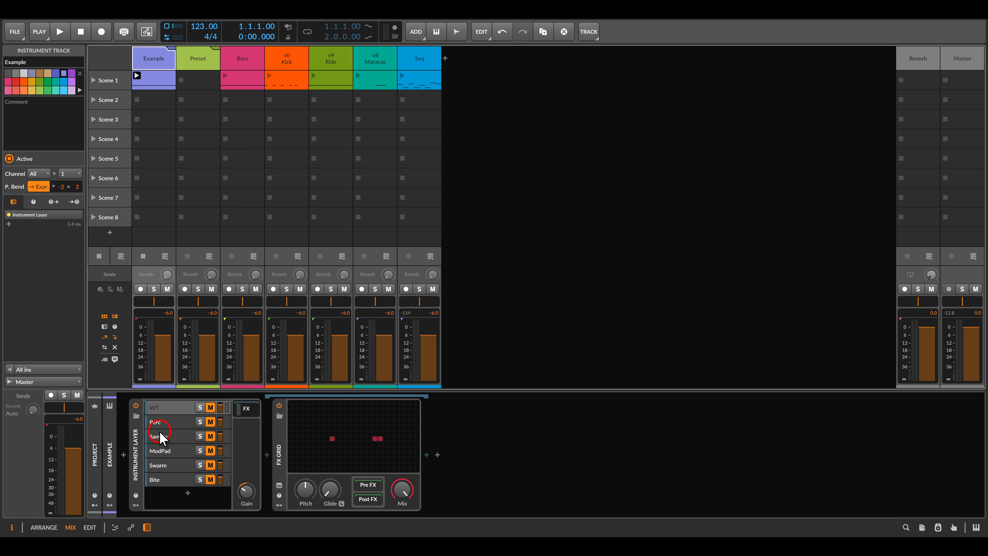
- Launch the Example clip and audition the WT, Perc and Sample layers, soloing Sample
click(136, 426)
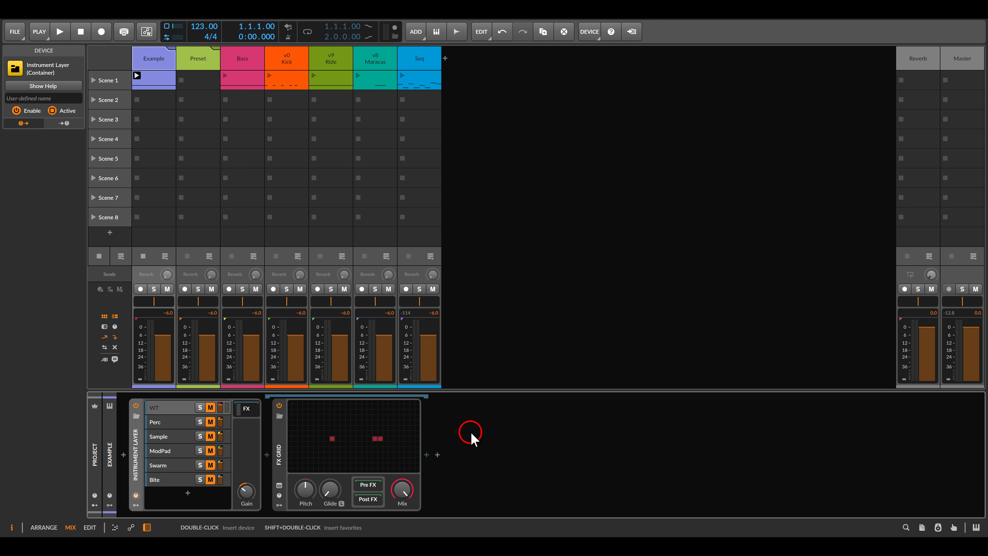
click(137, 86)
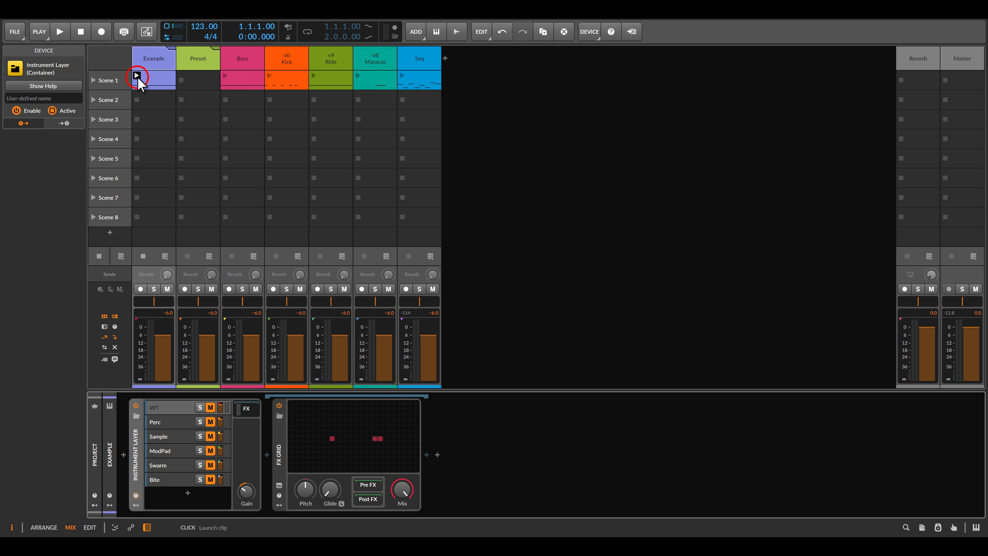
click(175, 411)
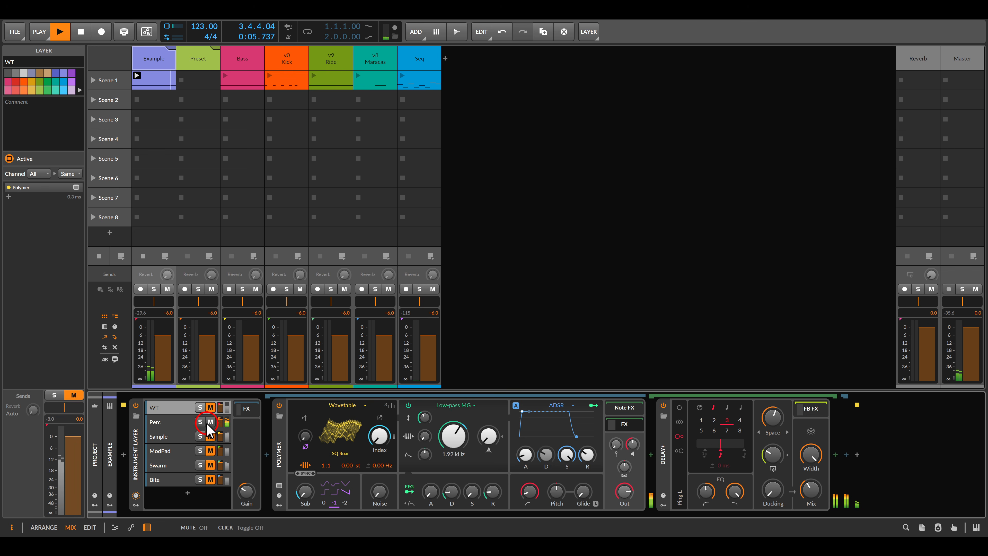
click(180, 424)
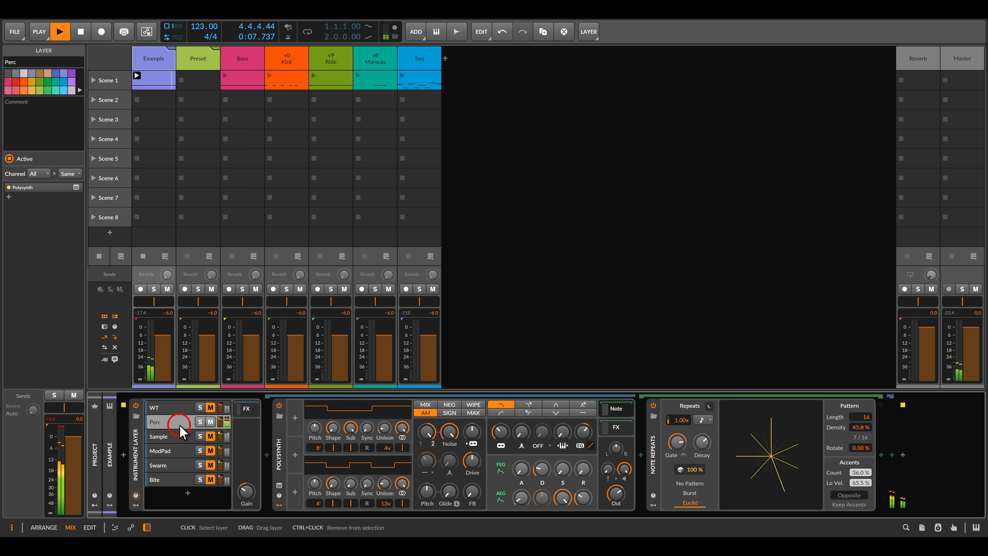
click(174, 436)
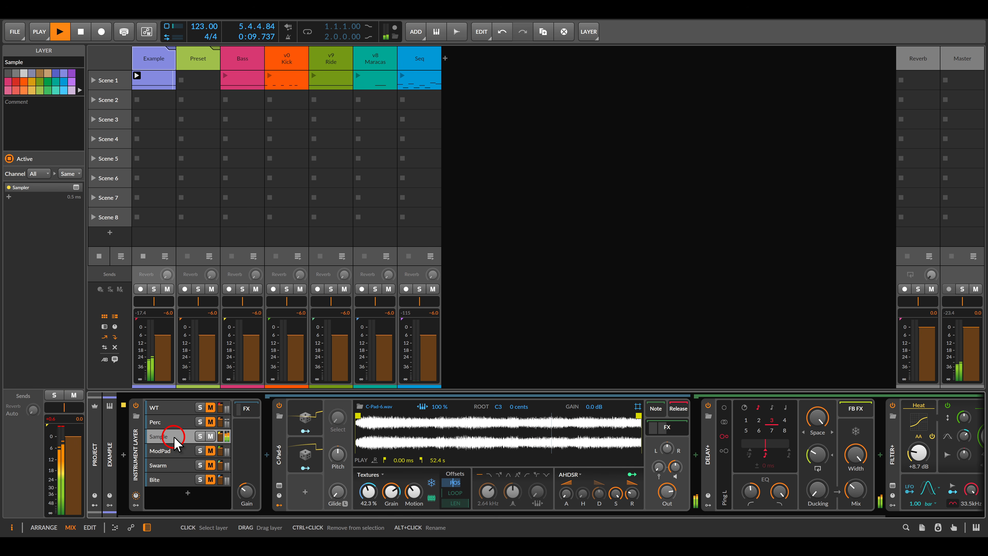
click(210, 432)
- Check the Perc, ModPad, Swarm and Bite layers, mute Bite, stop playback and show the FX chain
click(182, 422)
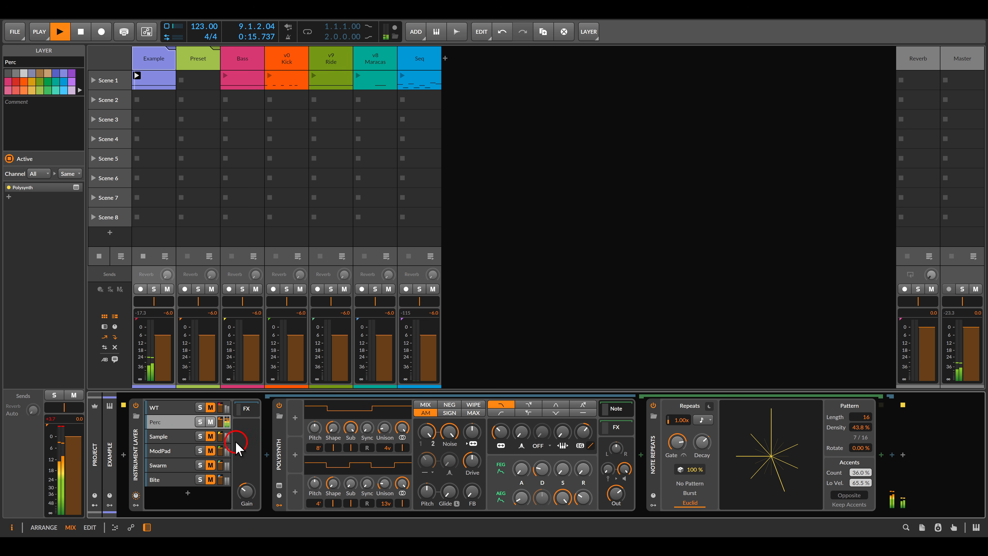
click(176, 452)
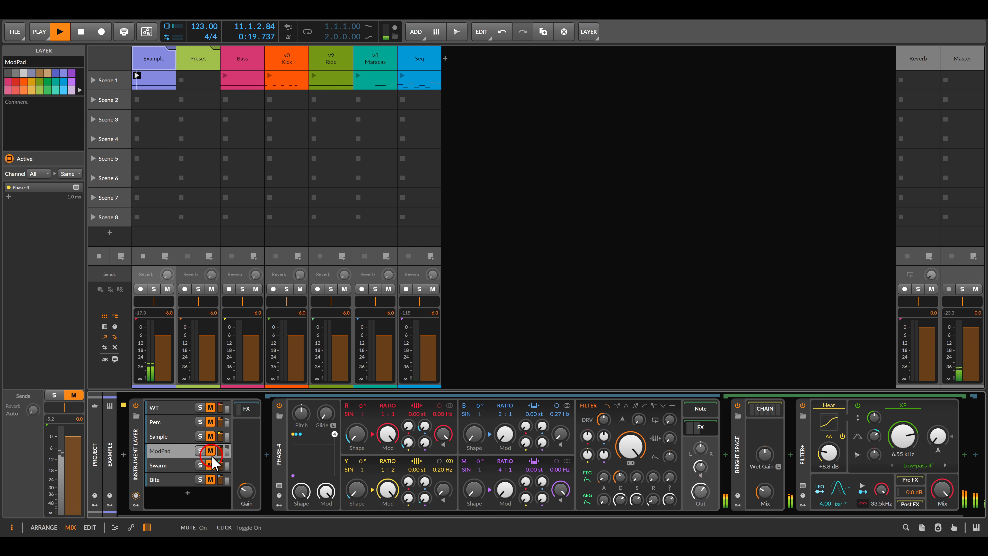
click(180, 465)
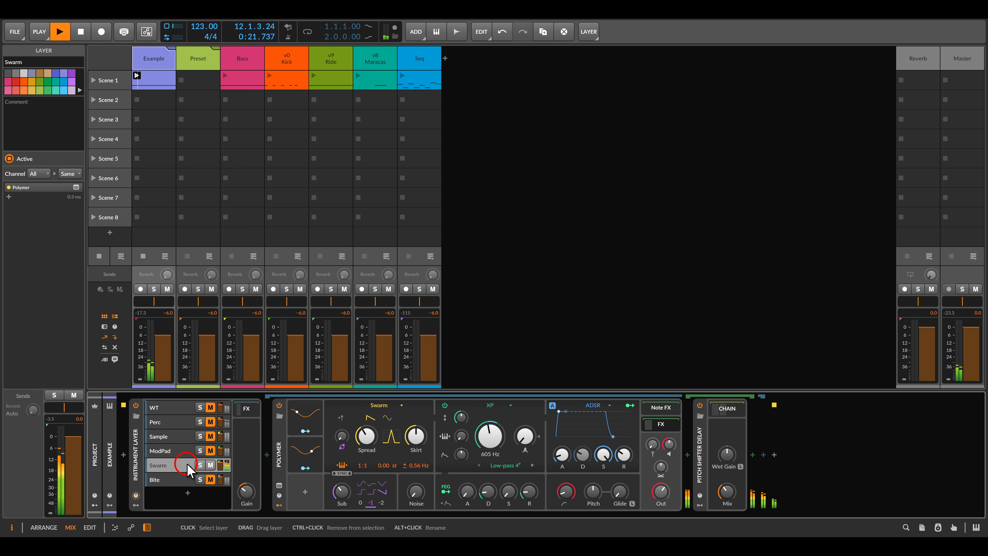
click(174, 479)
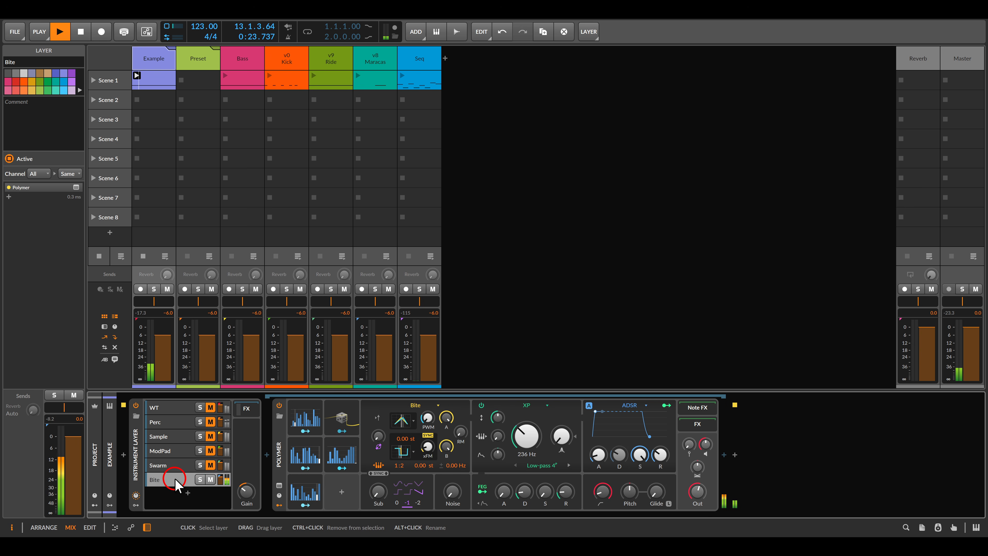
click(210, 479)
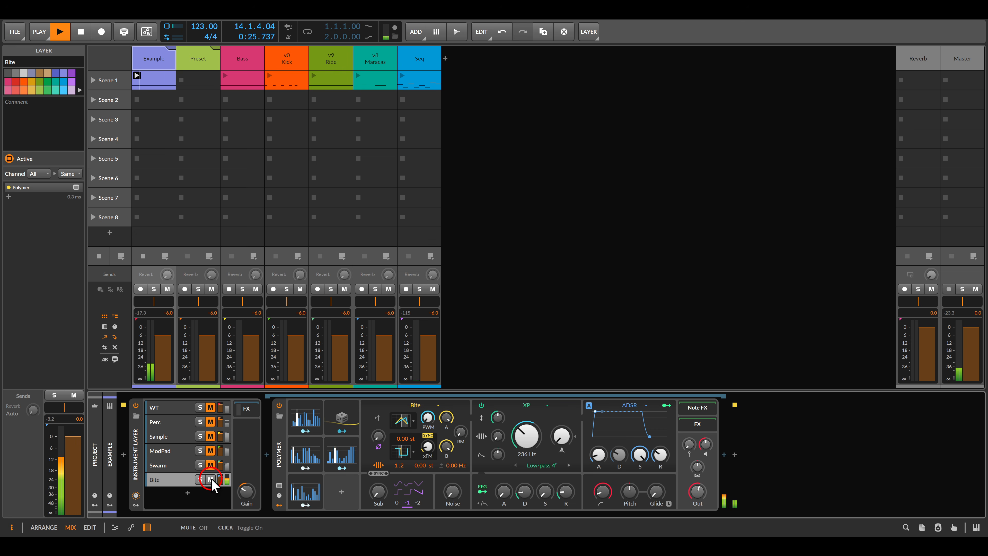
key(space)
click(200, 321)
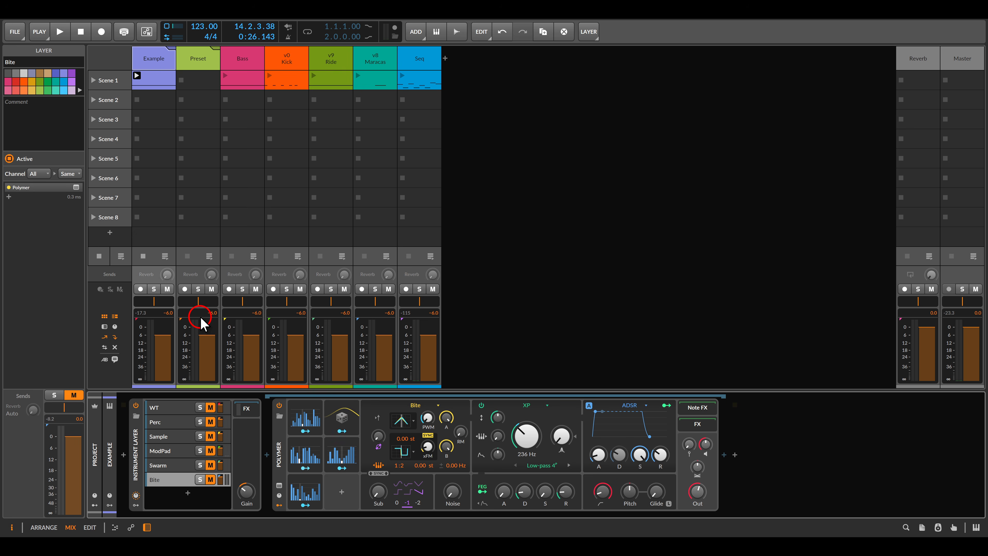
click(244, 410)
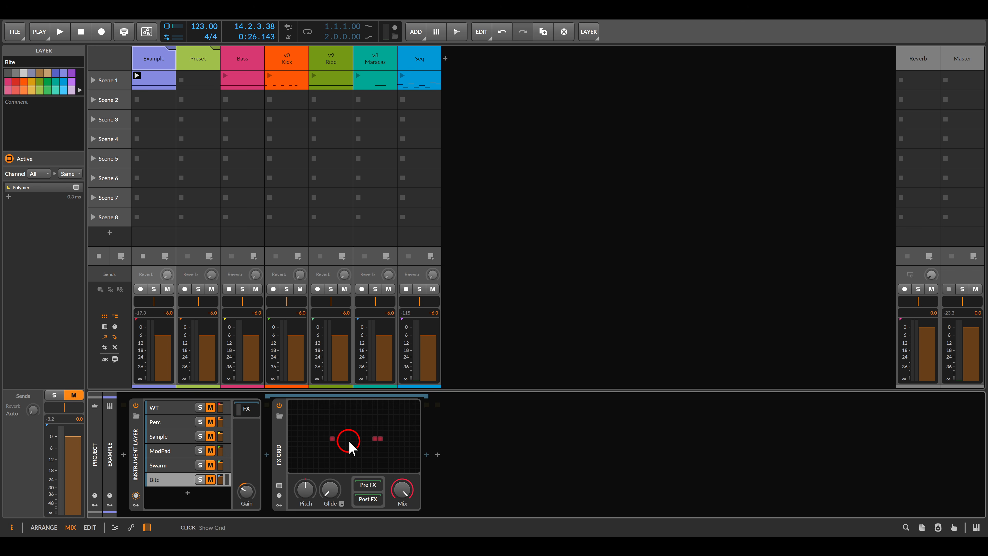
- Open the FX Grid patch and delete its Audio In module
click(349, 447)
click(452, 320)
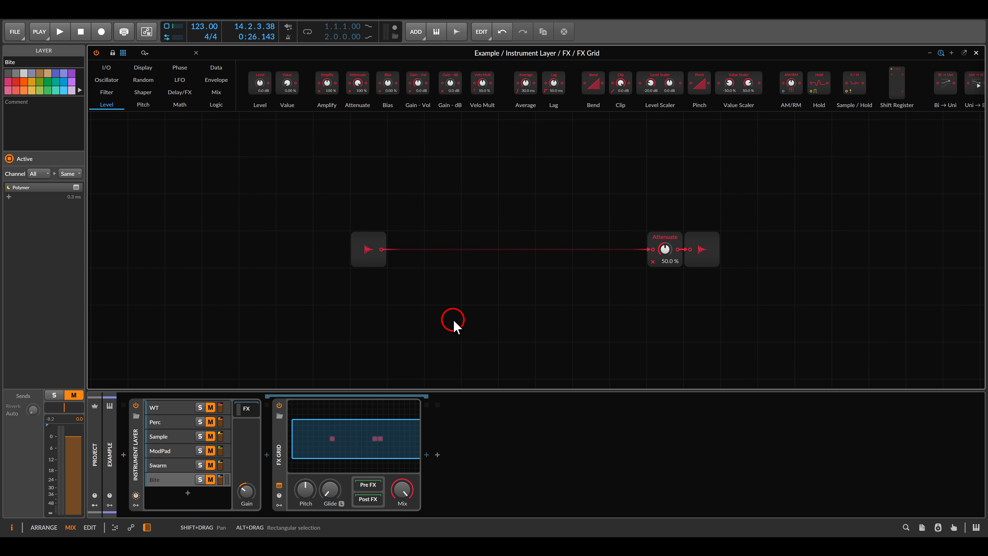
click(348, 238)
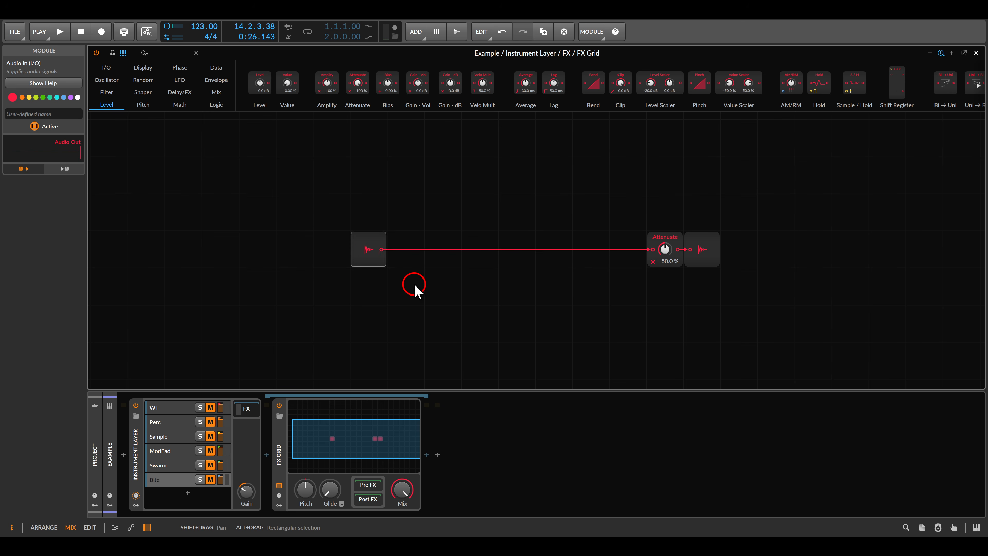
key(Delete)
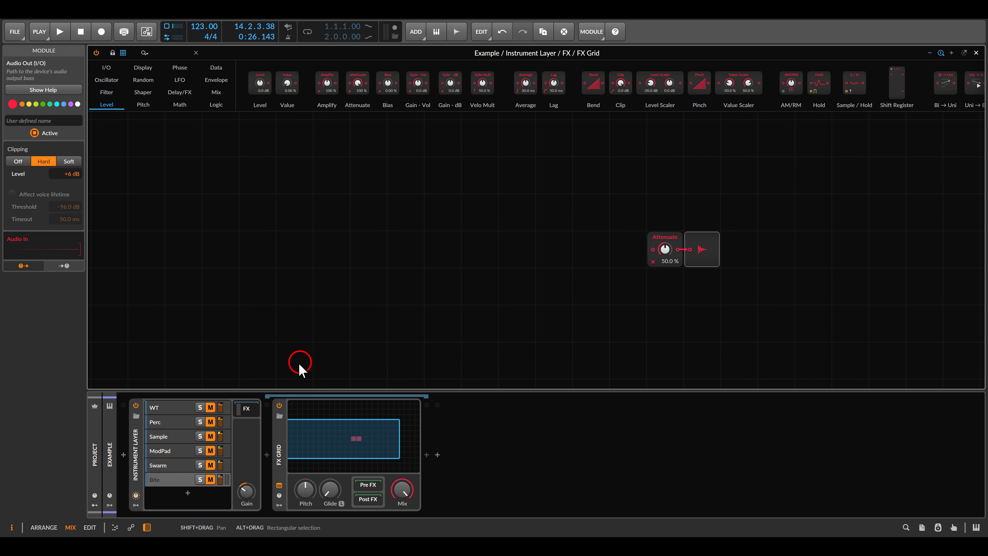
- Unmute all six instrument layers, reselect the FX Grid and briefly play then stop
click(209, 407)
click(210, 422)
drag(212, 428, 210, 484)
click(246, 409)
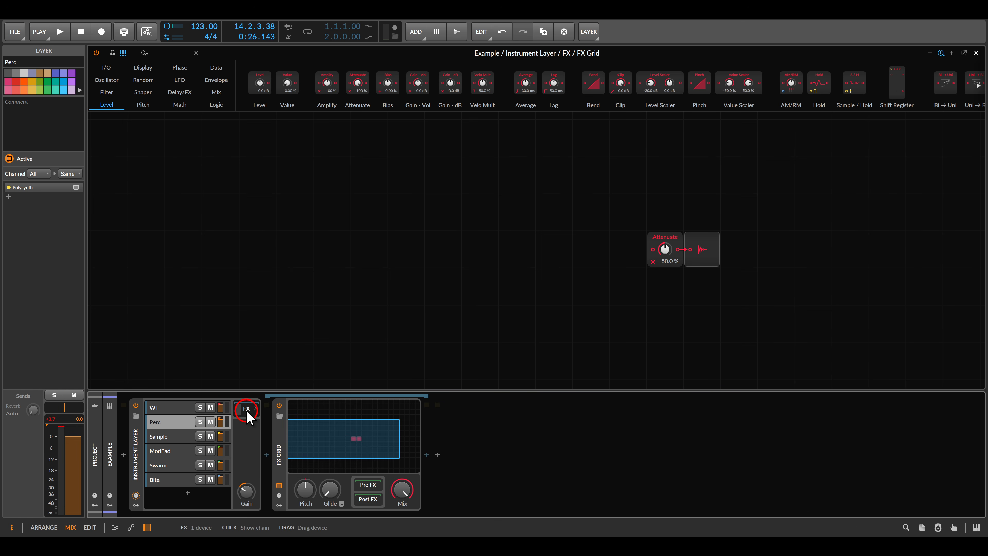
click(437, 234)
key(space)
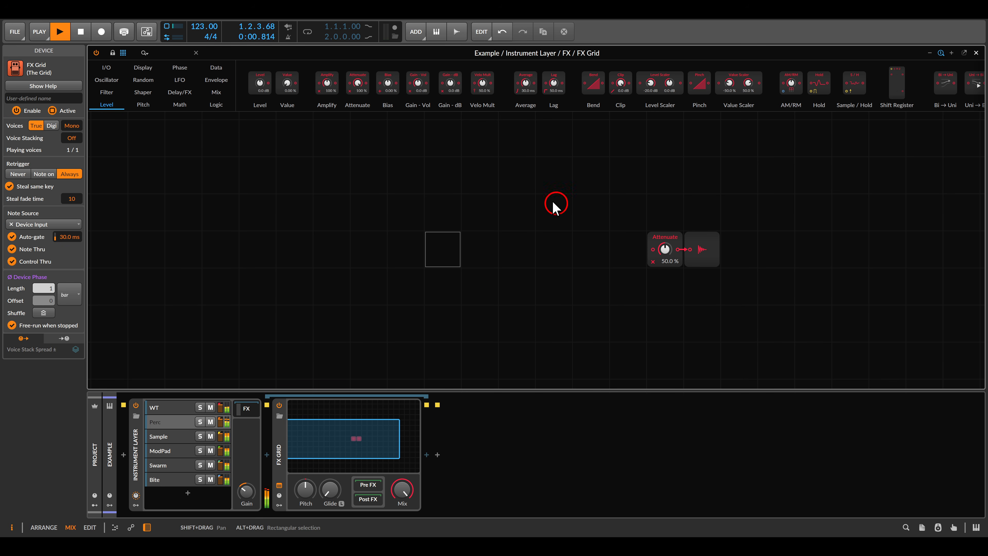
key(space)
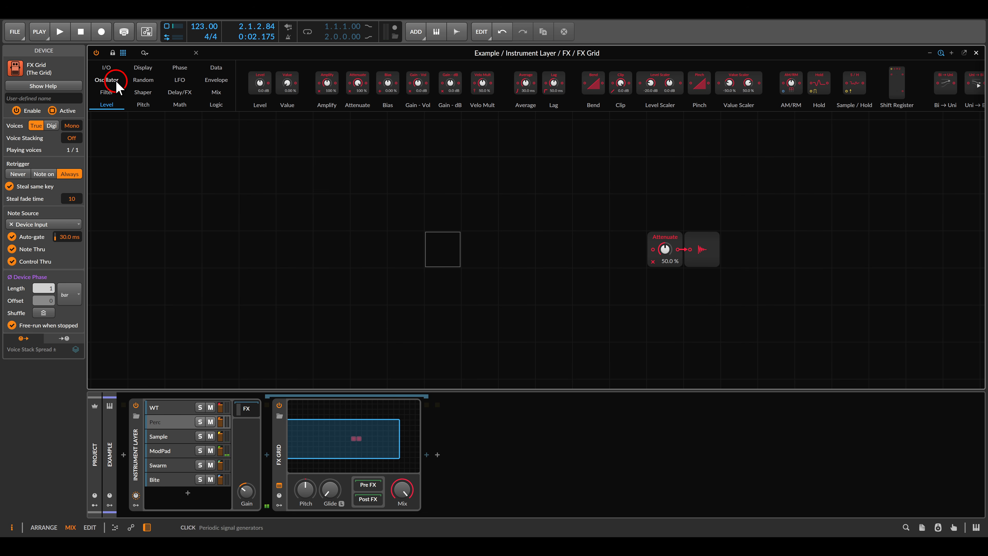
- Place an Audio Sidechain module from the I/O category and duplicate it into six
click(106, 69)
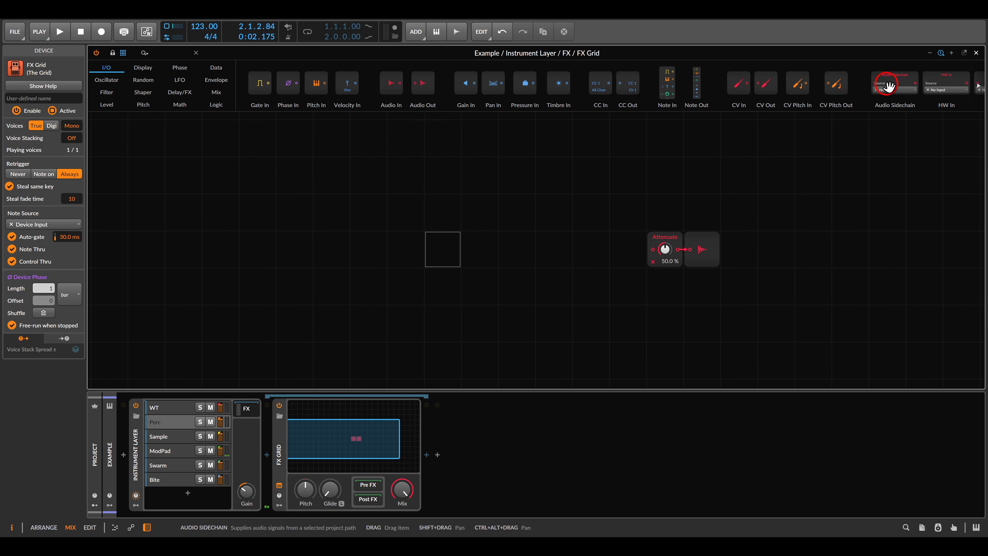
drag(894, 83, 373, 215)
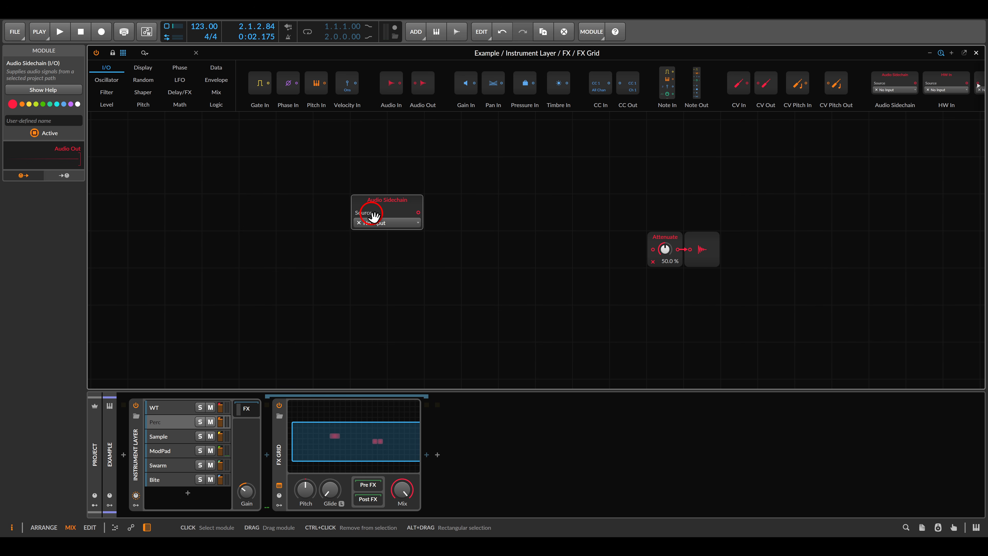
key(ctrl+d)
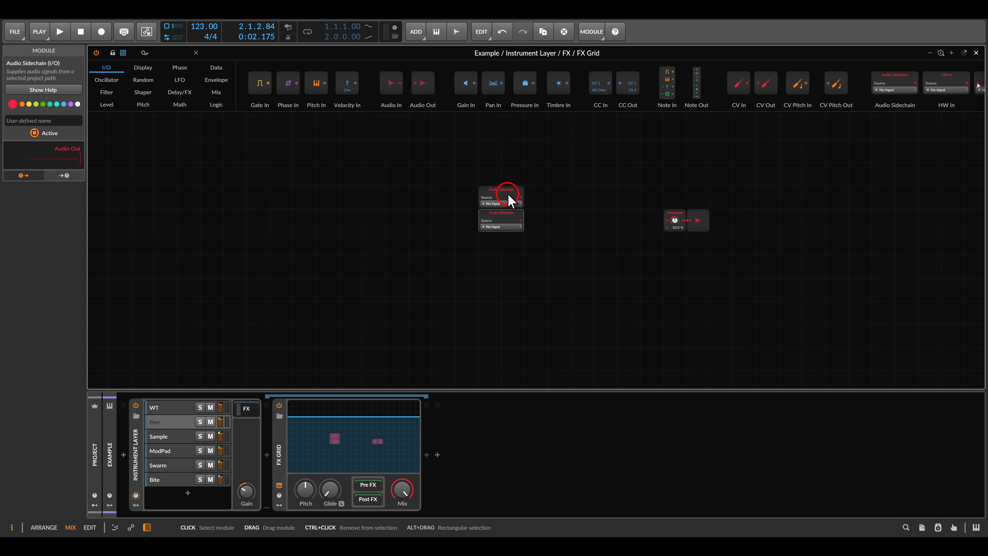
key(ctrl+d)
key(ctrl+d)
key(ctrl+d)
key(ctrl+d)
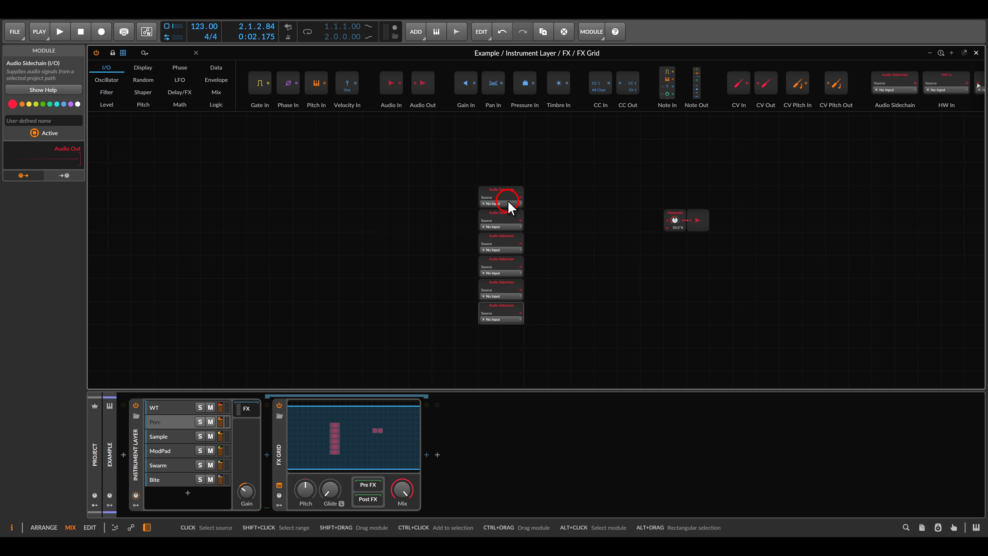
scroll(507, 224, up, 3)
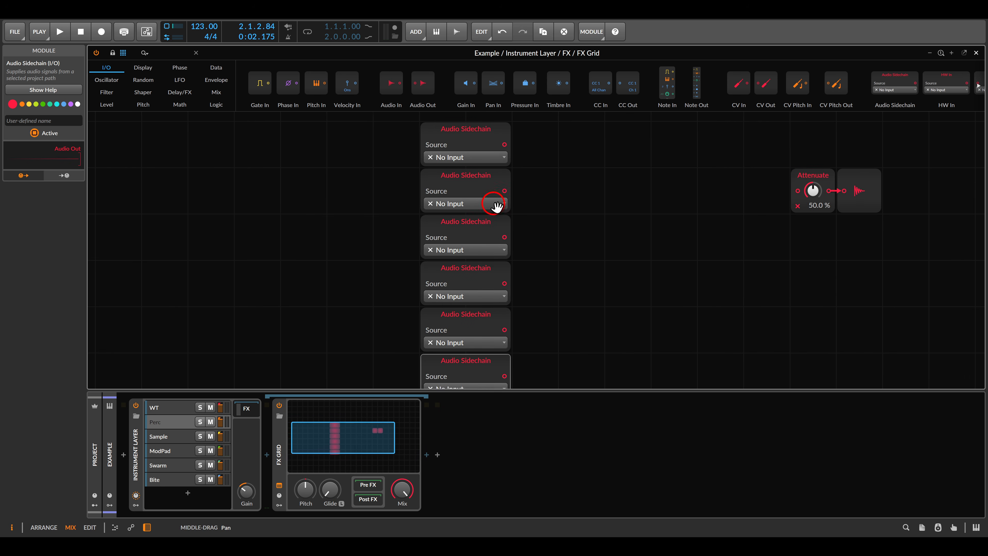
- Source the first two sidechains from the WT (POST) and Perc (POST) layers
click(471, 167)
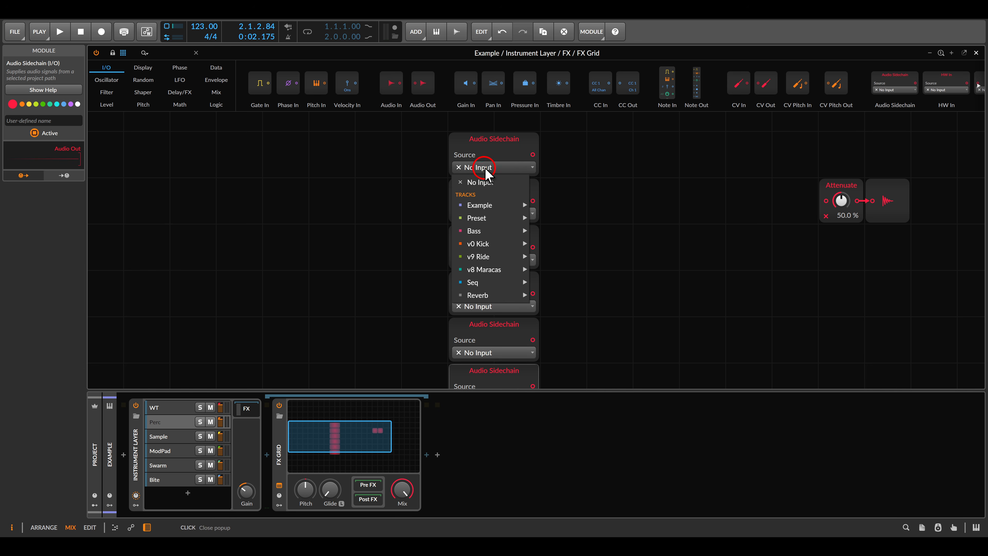
mouse_move(504, 207)
mouse_move(582, 215)
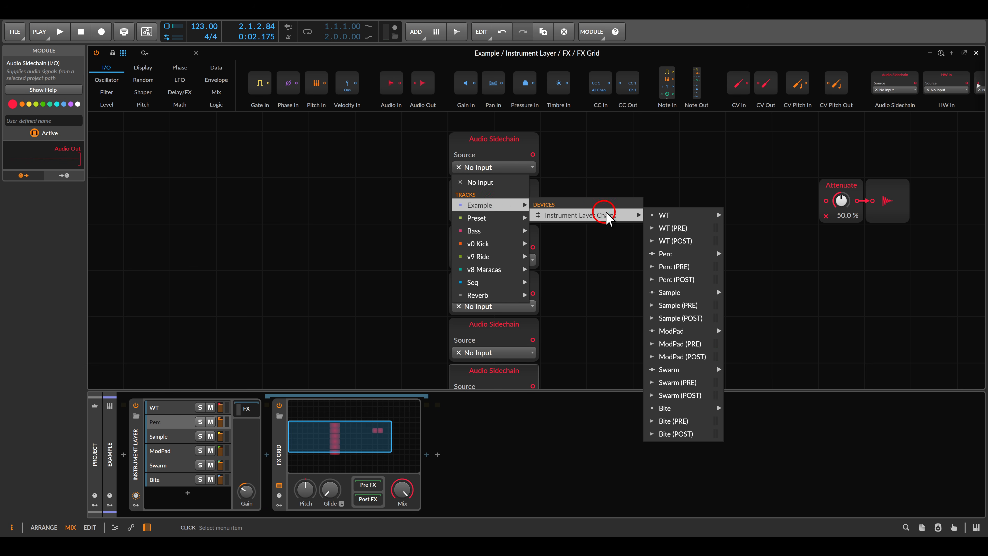
click(664, 242)
click(492, 213)
mouse_move(517, 252)
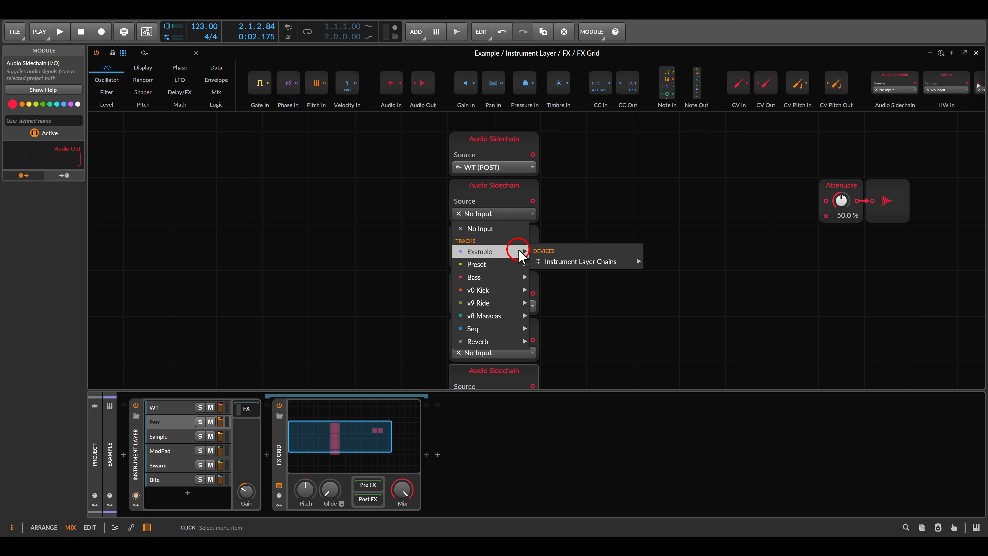
mouse_move(637, 256)
click(669, 325)
- Source the remaining sidechains from Sample, ModPad, Swarm and Bite (POST), then deselect the modules
click(502, 259)
click(690, 410)
click(494, 260)
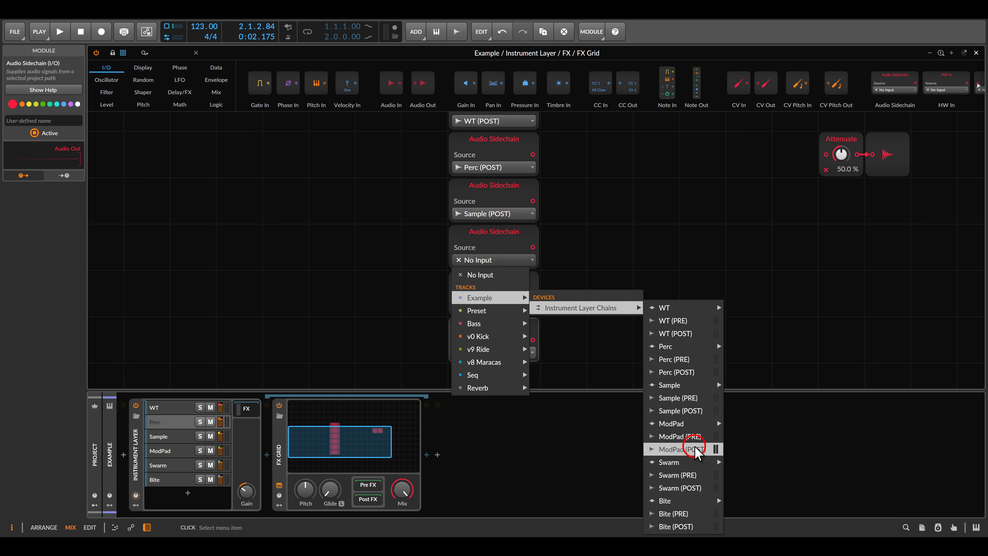
click(690, 452)
click(494, 306)
click(690, 431)
click(493, 353)
click(690, 447)
scroll(633, 229, down, 2)
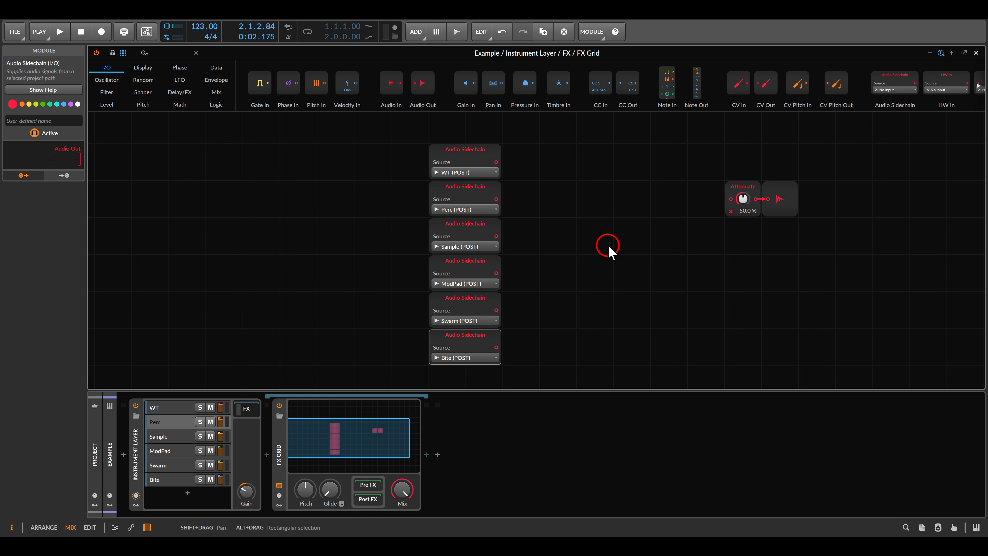
click(609, 247)
key(space)
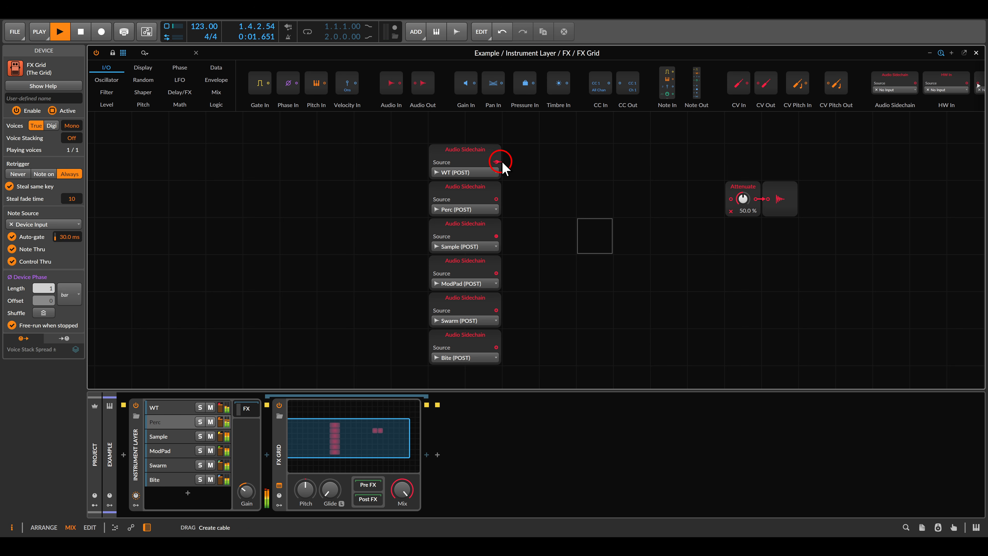
drag(499, 161, 731, 199)
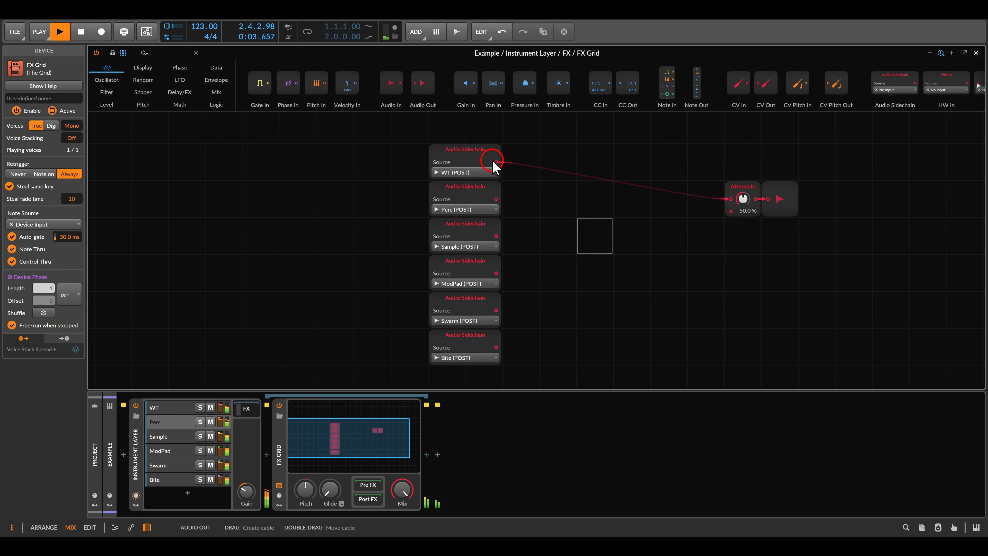
drag(496, 161, 497, 237)
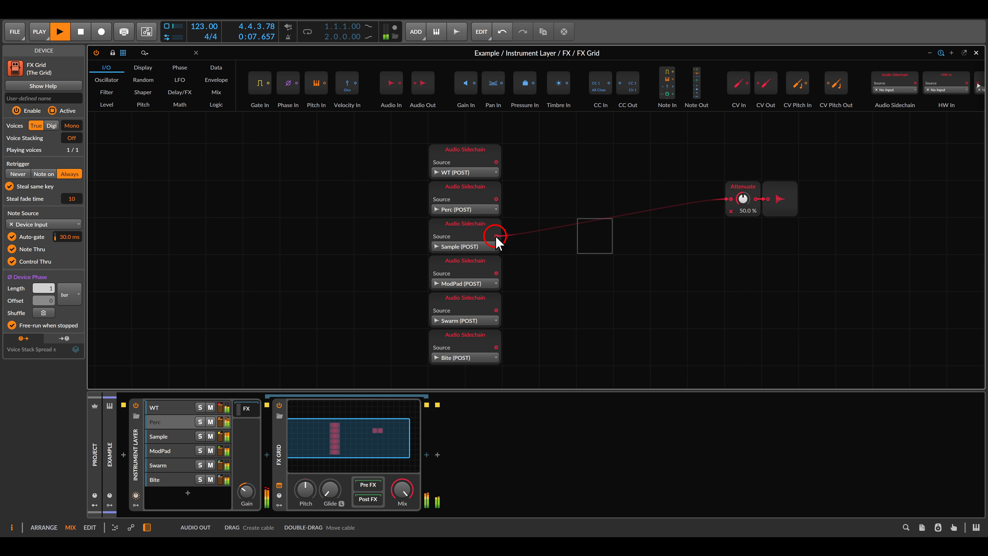
drag(496, 236, 561, 221)
key(space)
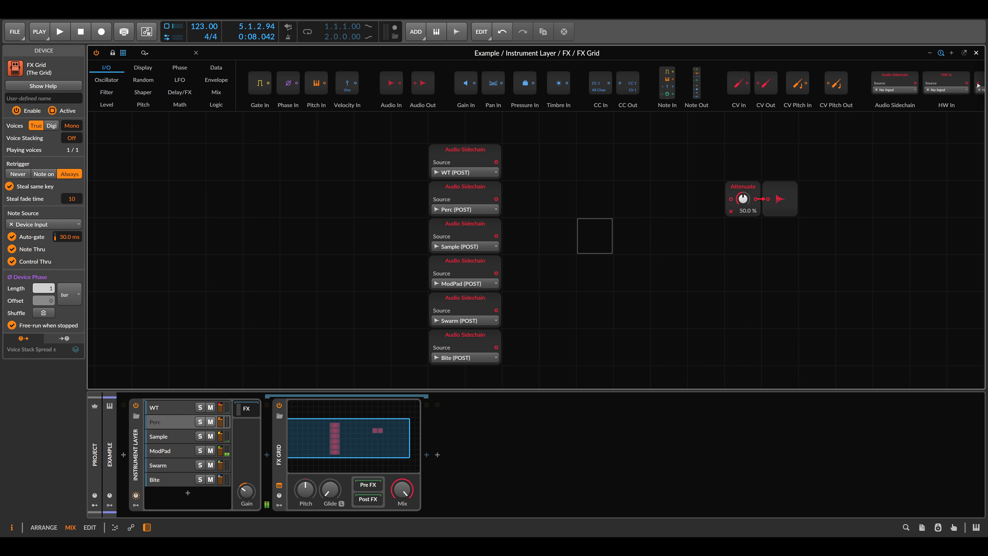
- Add a Merge module from the Mix category and give it six input ports
click(217, 92)
drag(690, 83, 602, 222)
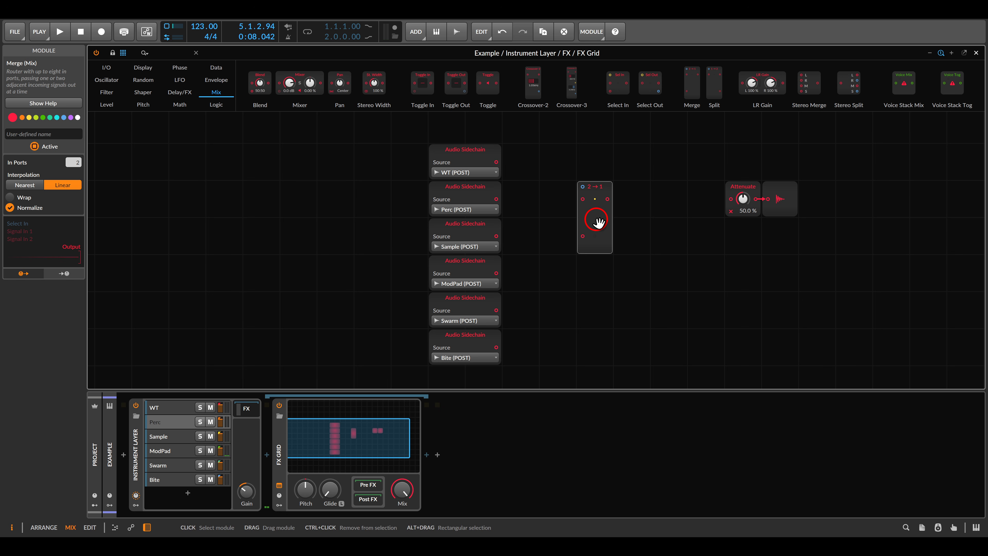
drag(74, 162, 74, 157)
drag(599, 238, 600, 202)
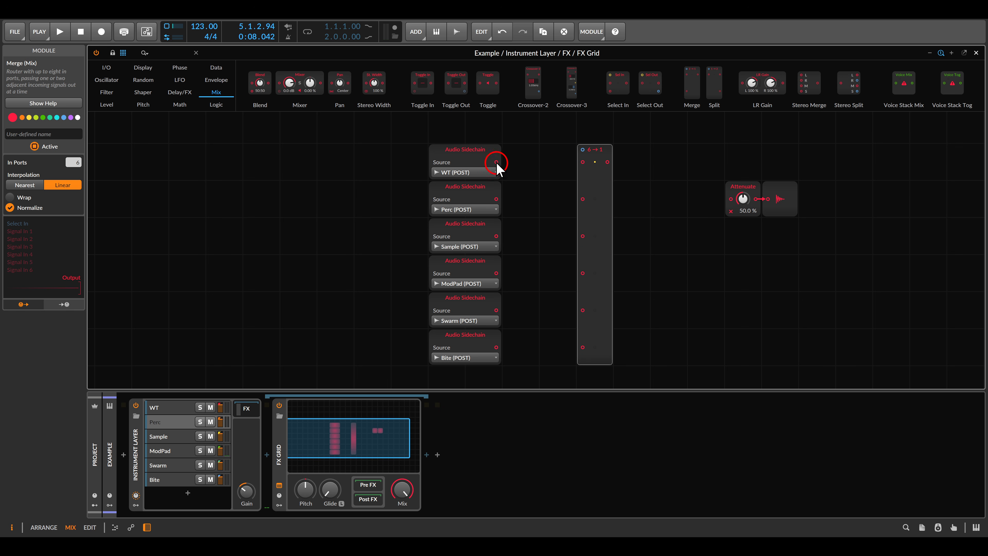
- Cable the WT, Perc, Sample, ModPad, Swarm and Bite sidechains into Merge inputs 1–6, and Merge into Attenuate
drag(496, 163, 582, 162)
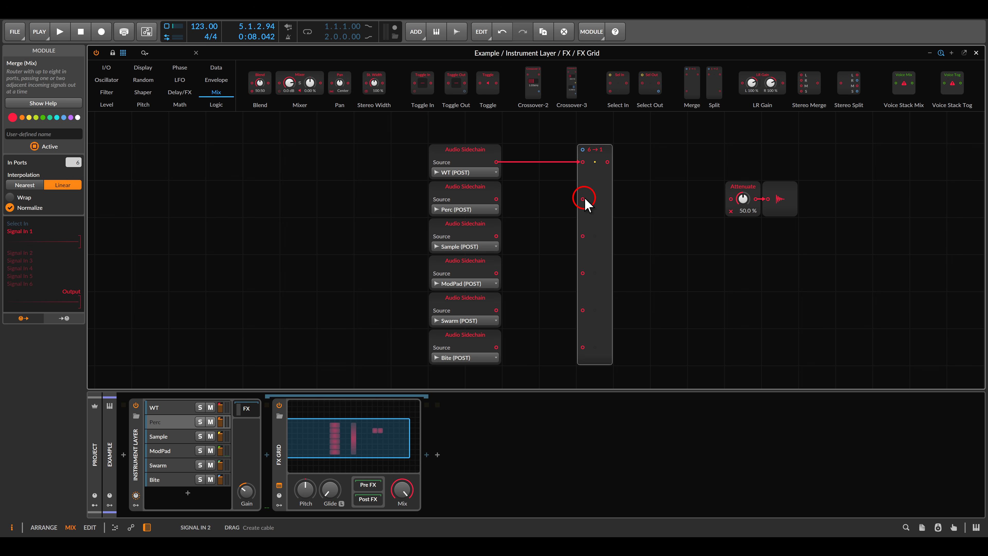
drag(583, 200, 496, 198)
drag(497, 236, 583, 236)
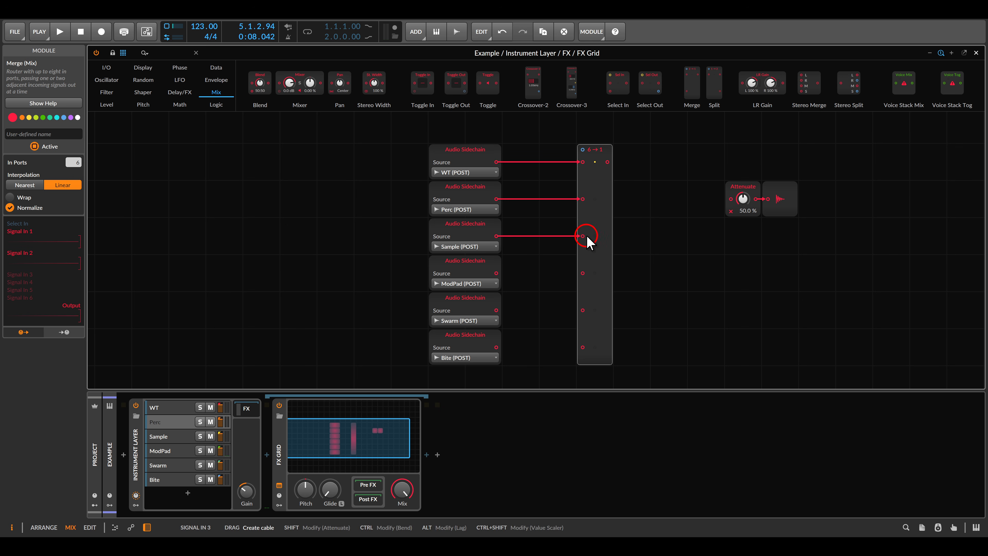
drag(582, 273, 497, 273)
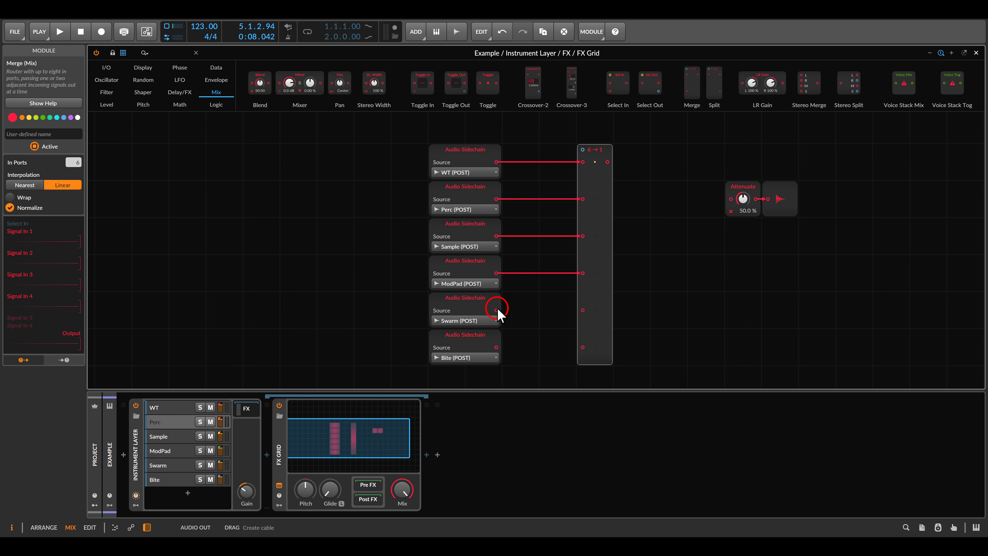
drag(500, 314, 582, 310)
drag(585, 353, 504, 352)
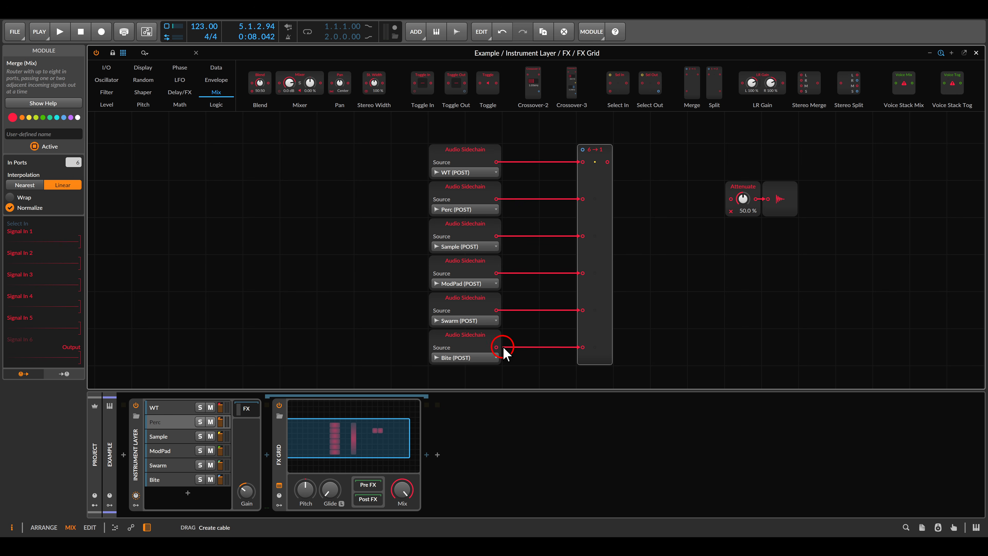
drag(607, 162, 730, 199)
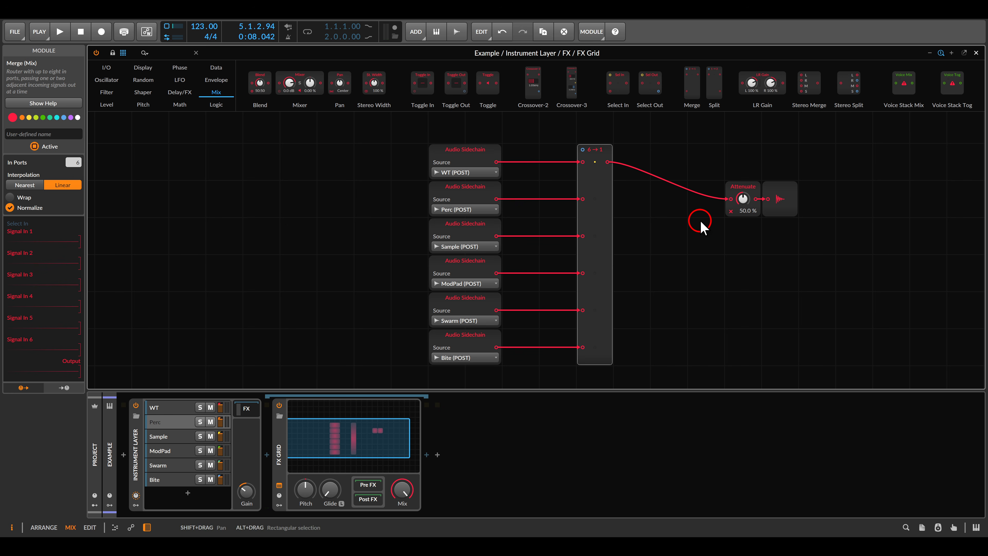
- Add a Value module above Merge, wire it into Merge's Select In, and start playback
click(107, 104)
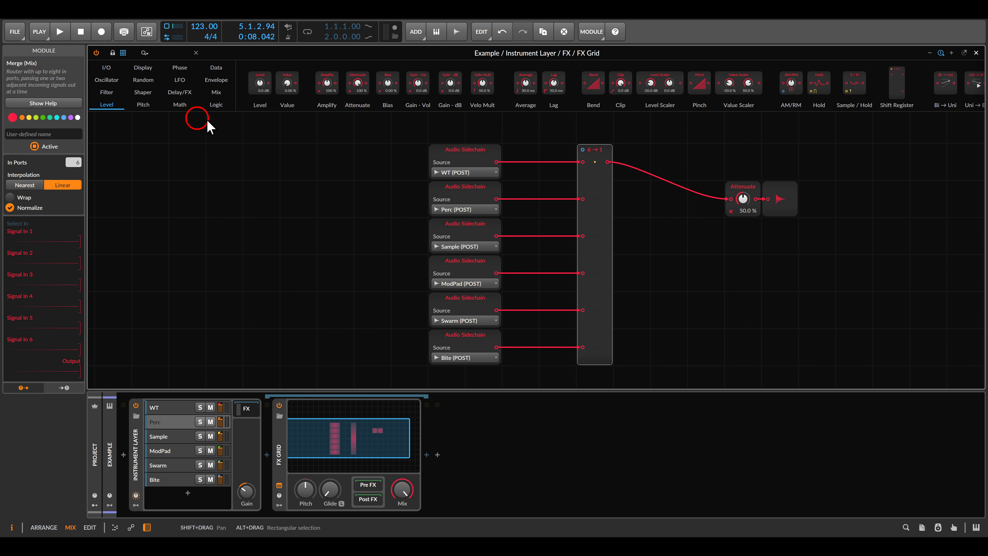
drag(287, 84, 560, 126)
scroll(601, 177, up, 3)
ctrl+scroll(580, 195, up, 2)
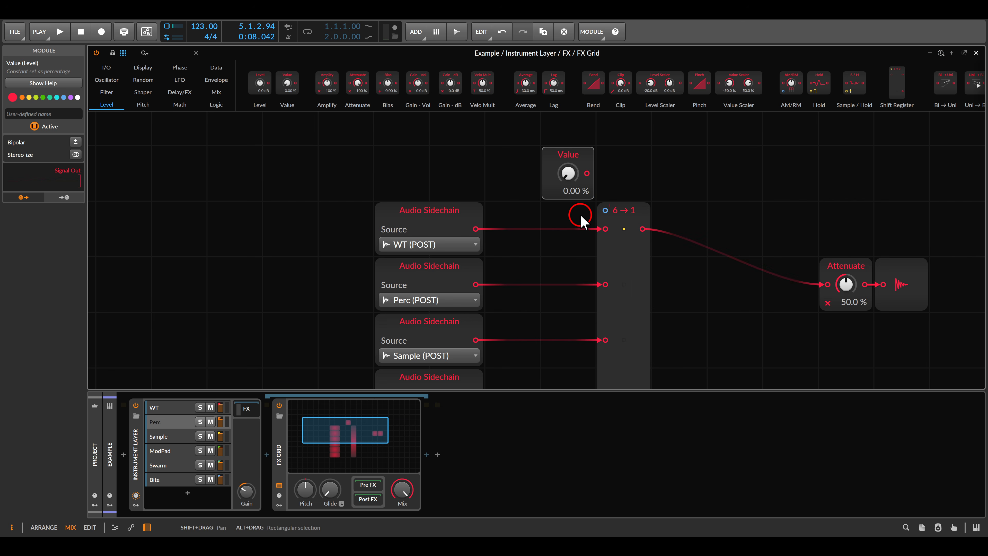
drag(587, 174, 605, 210)
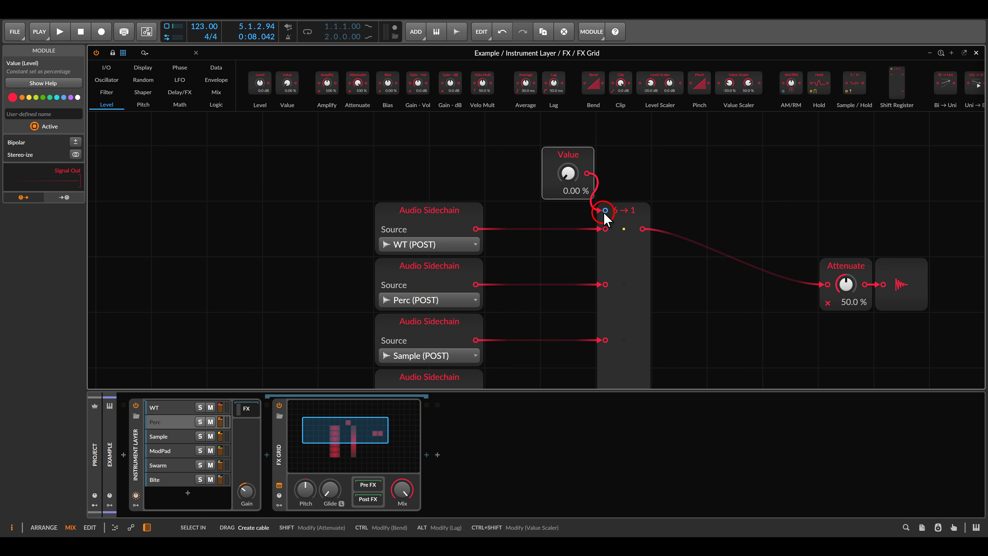
scroll(603, 212, down, 4)
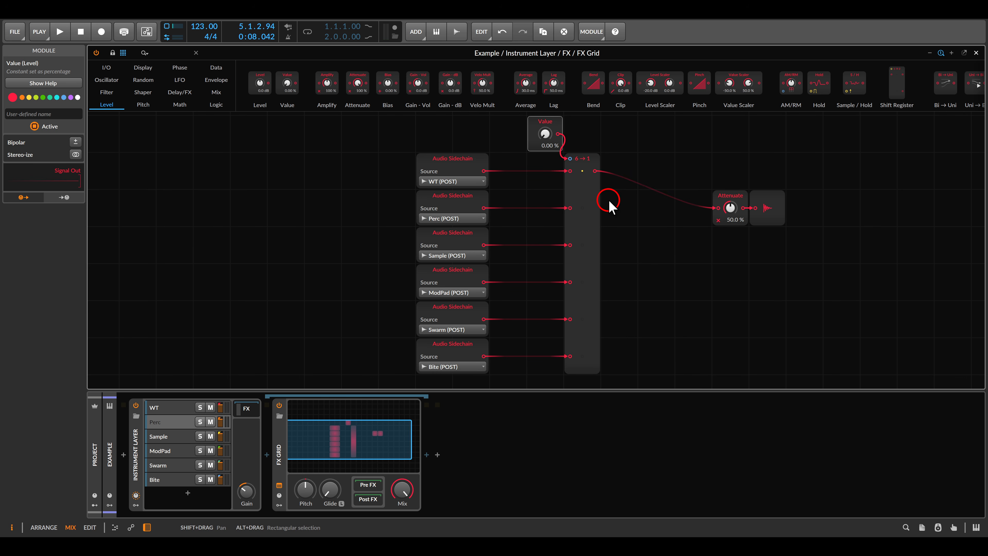
key(space)
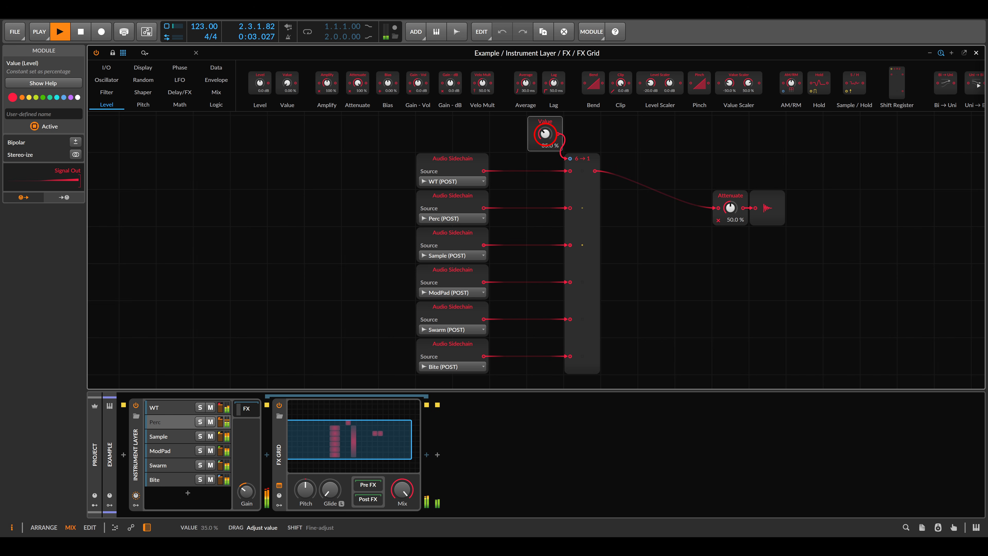
drag(544, 134, 545, 124)
click(582, 189)
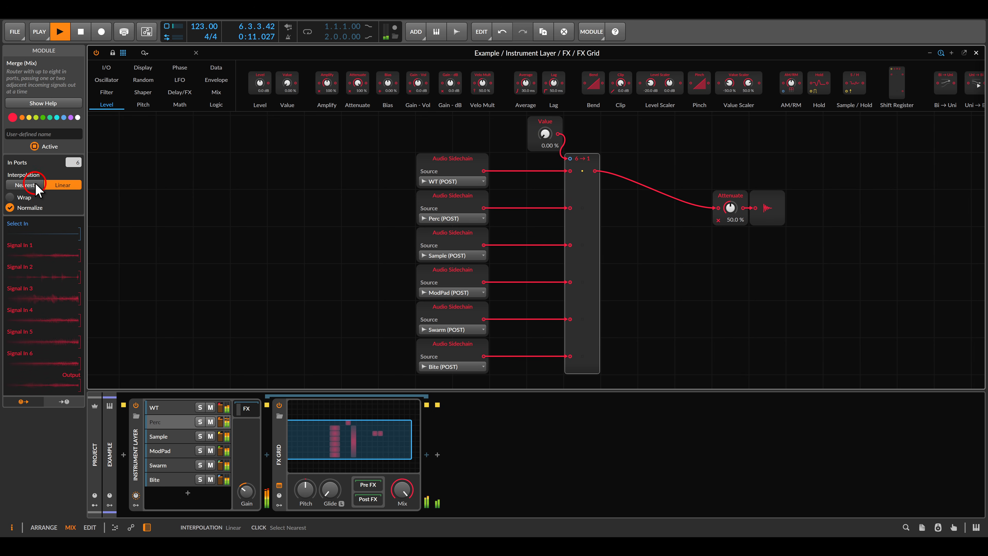
click(25, 185)
drag(552, 139, 552, 132)
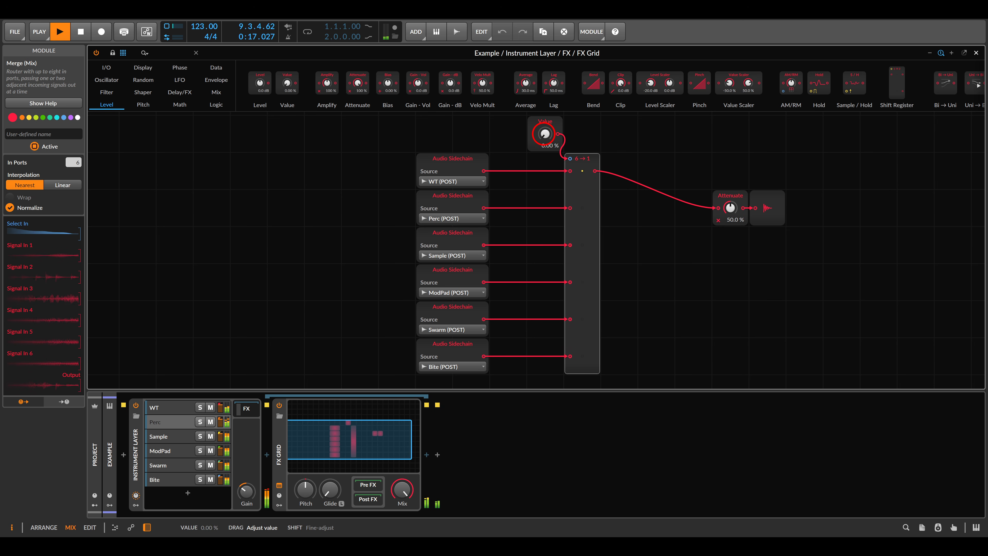
click(68, 186)
key(space)
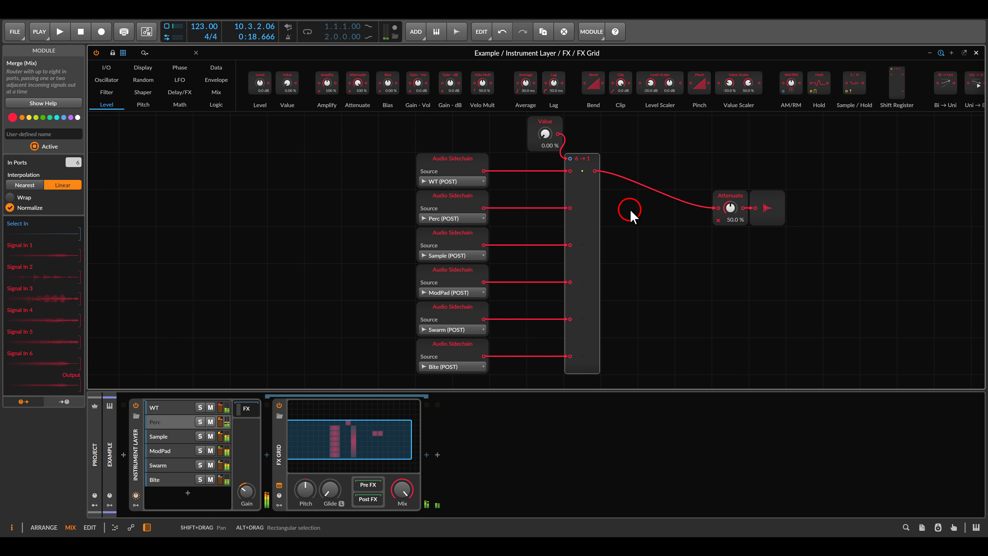
key(alt+Tab)
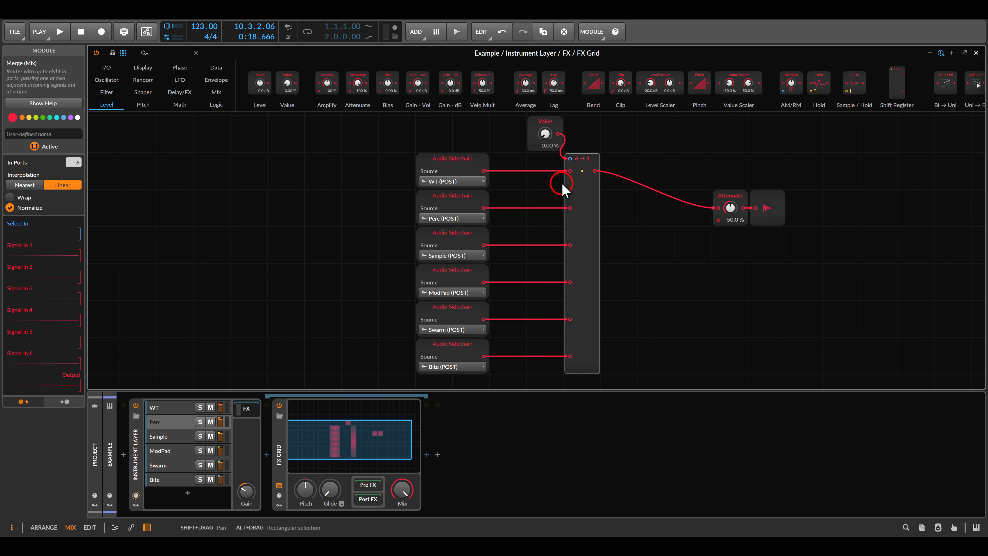
- Raise the FX Grid's Voice Stacking to 6 voices and start playback
click(279, 433)
drag(72, 138, 71, 137)
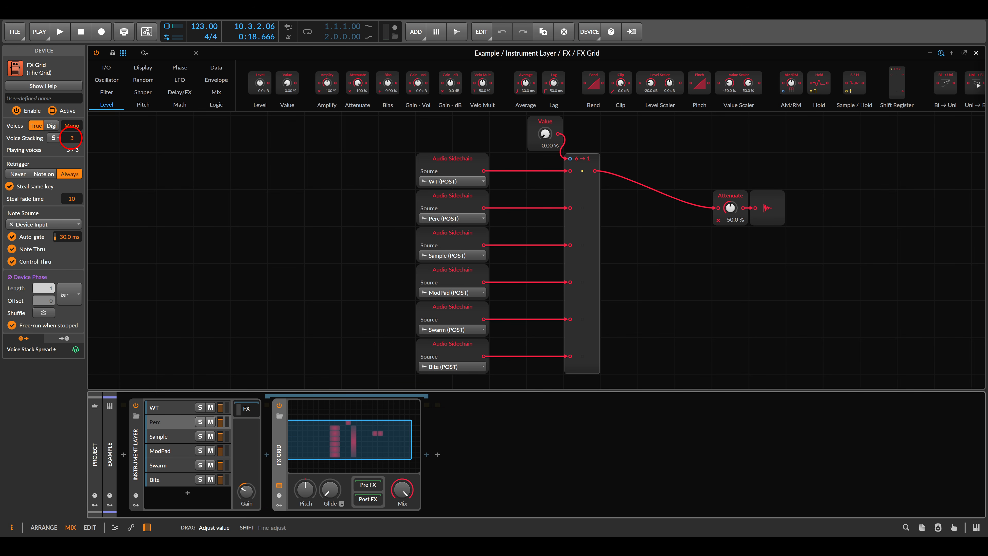
click(303, 188)
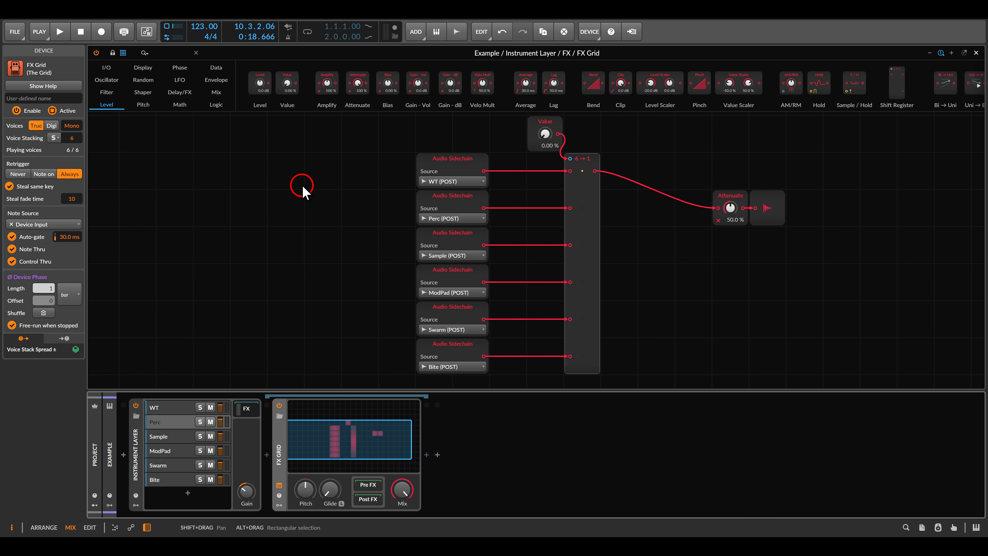
key(space)
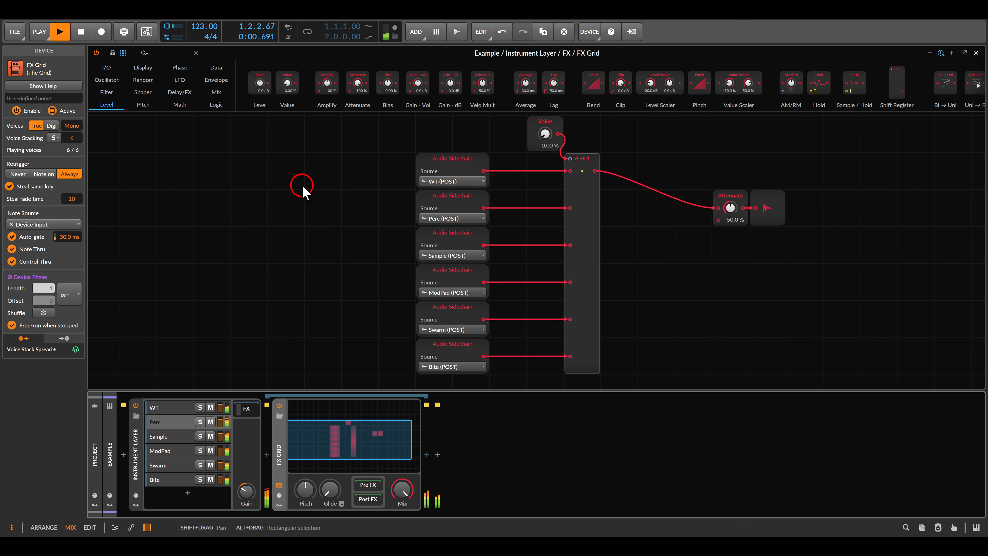
- Insert a Stack Spread modulator and map it onto the Value module by 29.50 %
click(280, 505)
click(295, 427)
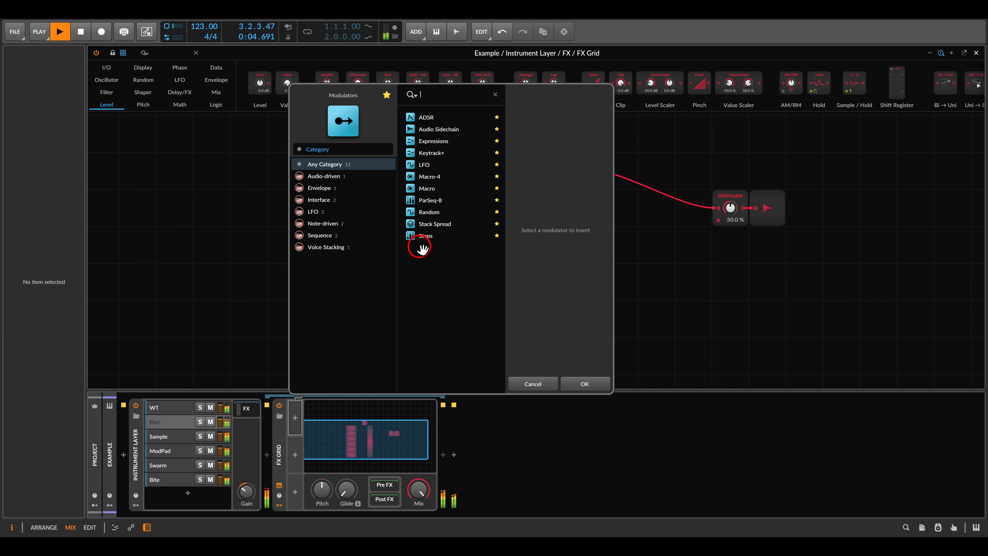
double_click(431, 224)
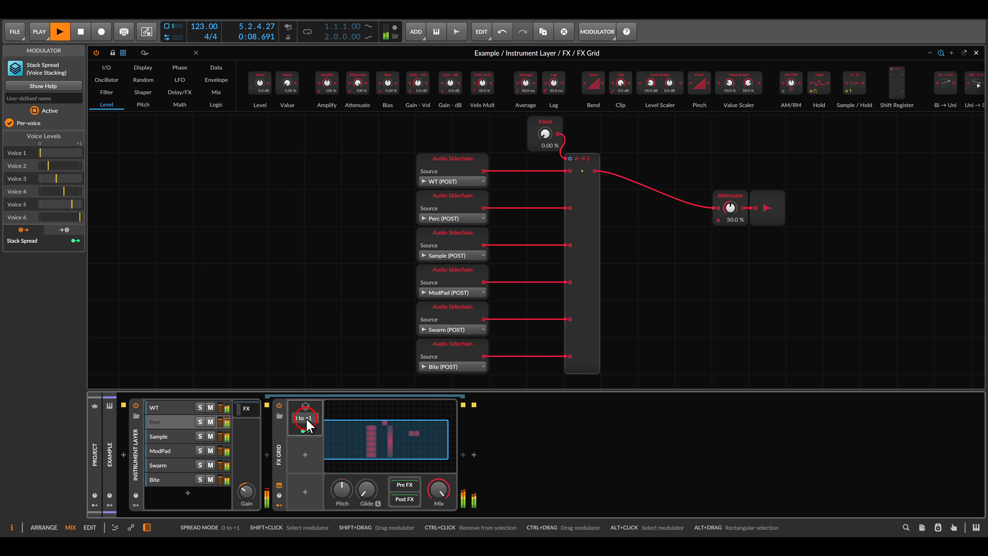
click(304, 430)
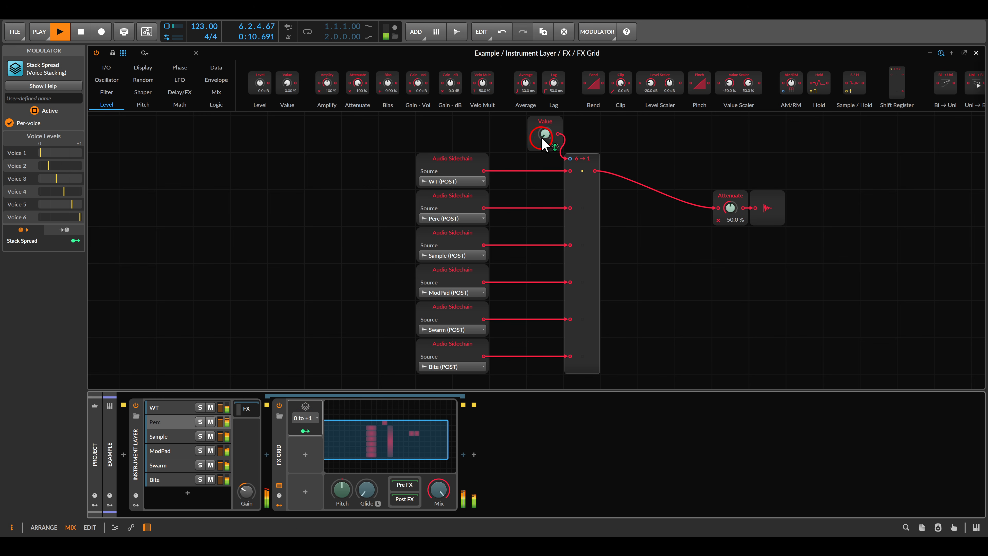
drag(545, 144, 543, 127)
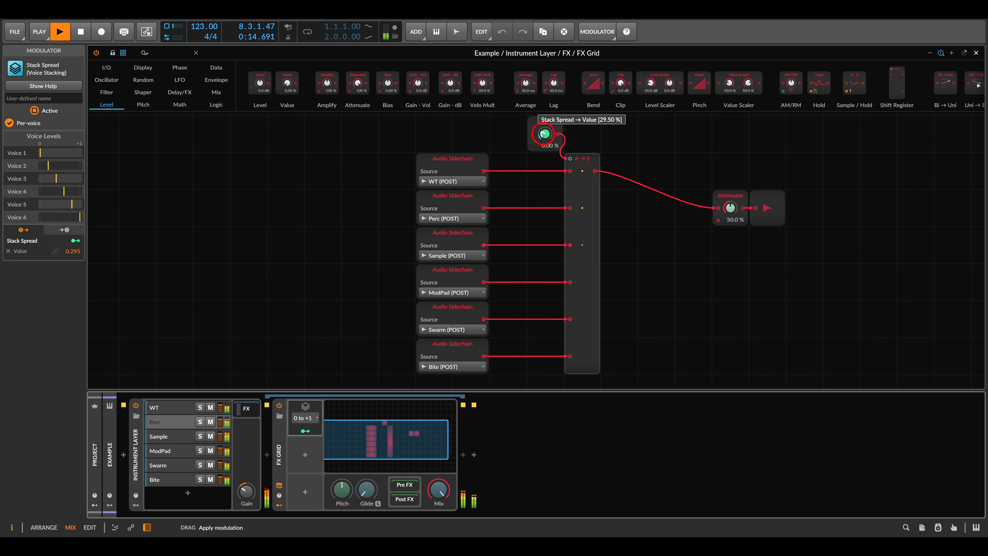
click(305, 430)
- Select Merge and raise the Value setting to hear other sidechain sources
click(588, 226)
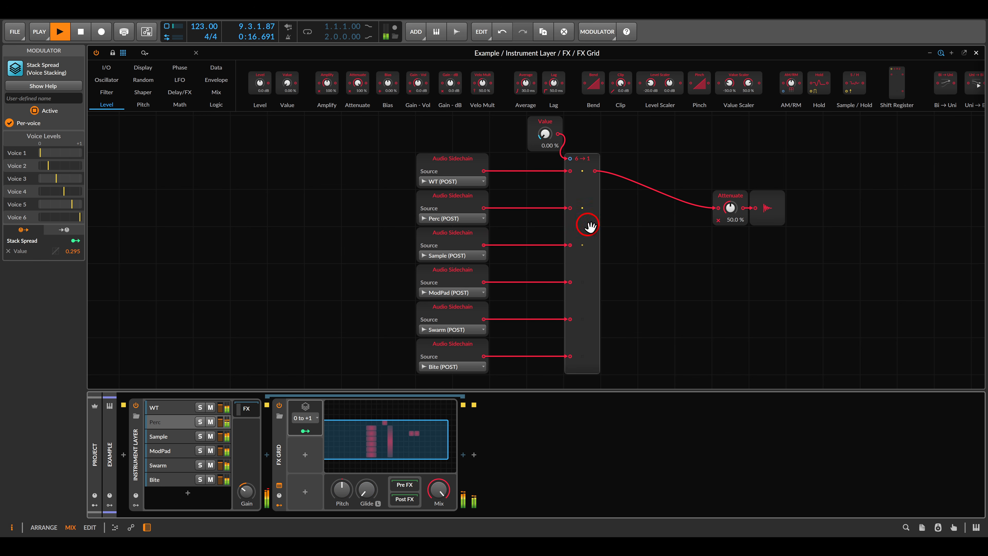
drag(546, 137, 547, 136)
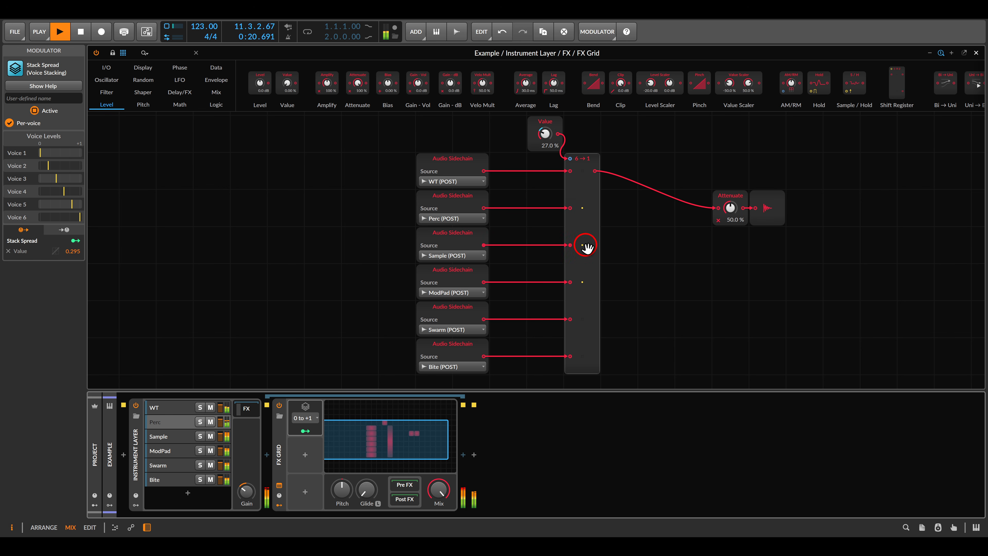
drag(544, 136, 544, 128)
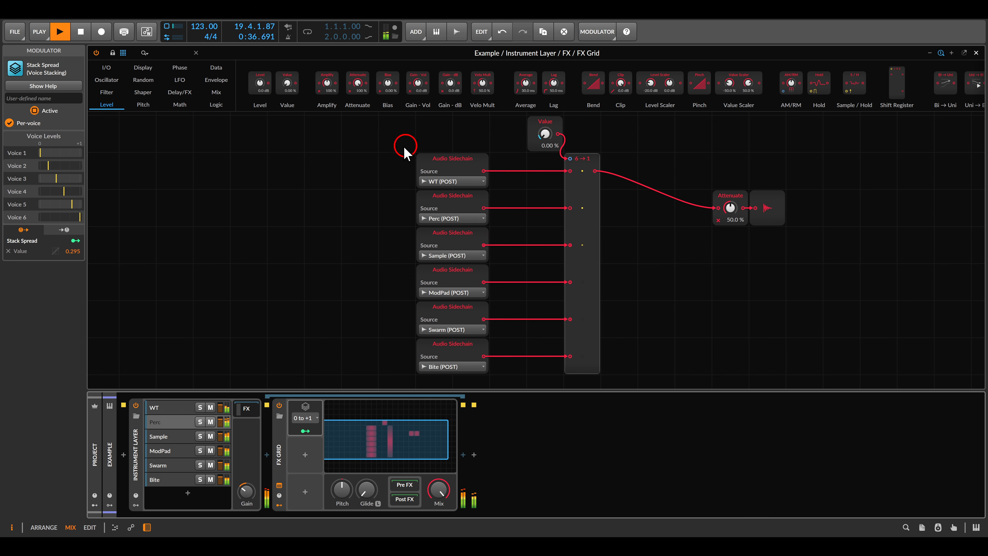
- Stop playback and add a Curves LFO module to the grid
key(space)
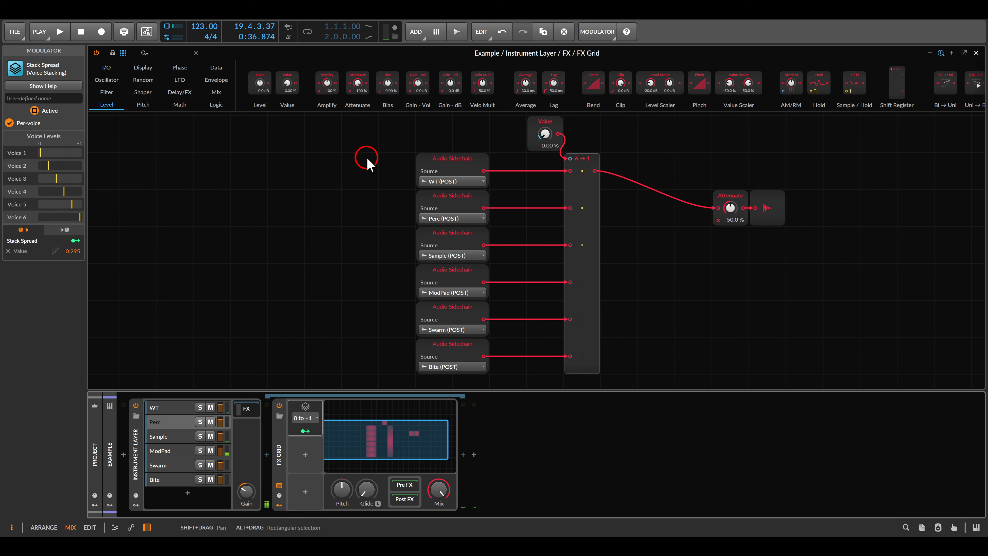
click(180, 79)
drag(369, 90, 320, 162)
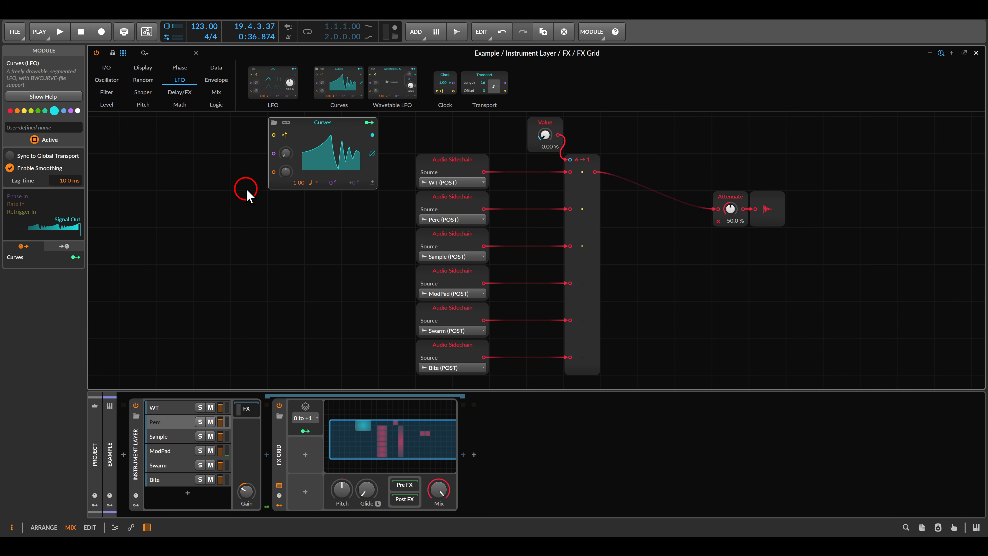
scroll(245, 192, up, 2)
drag(227, 152, 446, 226)
- Set the Curves rate to 4.00 bar, cable its output into the 6→1 selector, and play
click(470, 218)
click(467, 248)
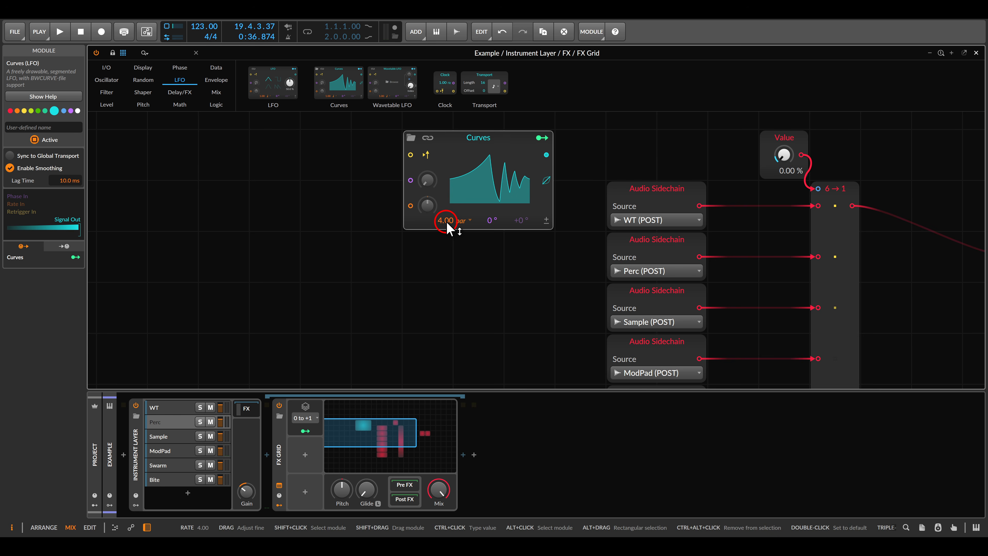
drag(546, 155, 813, 191)
scroll(688, 205, down, 3)
key(space)
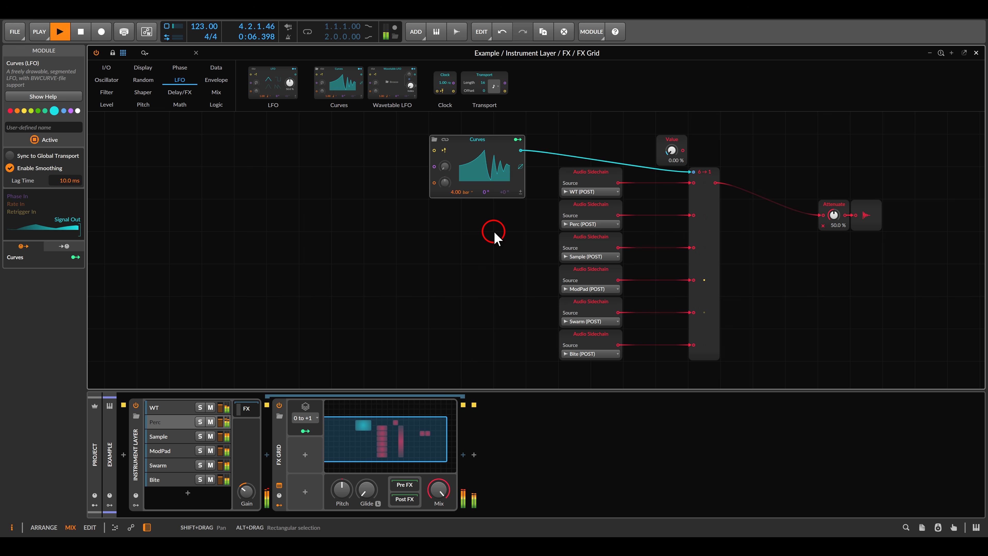
- Map the Stack Spread modulator onto the Curves LFO's Phase
click(305, 430)
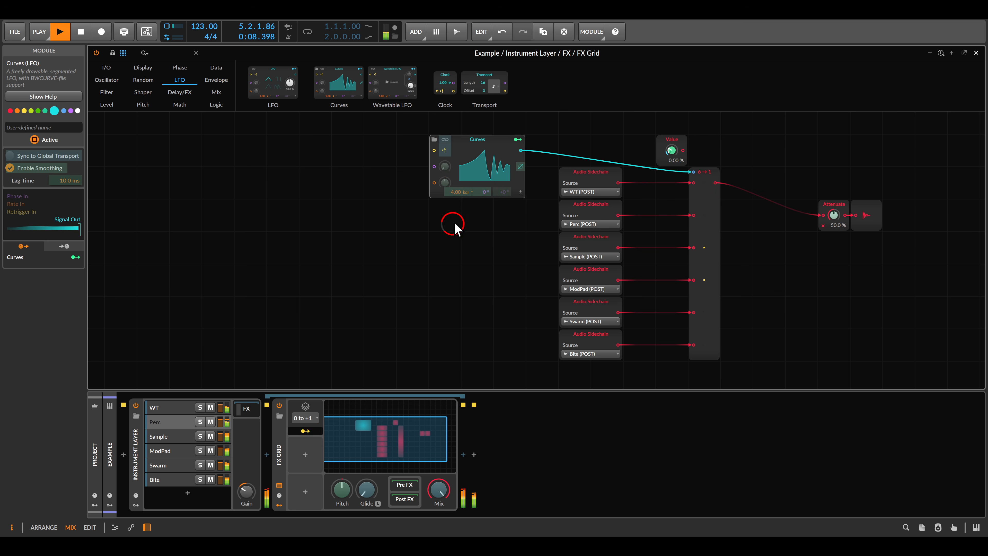
scroll(487, 187, up, 2)
scroll(483, 199, up, 2)
scroll(482, 198, left, 1)
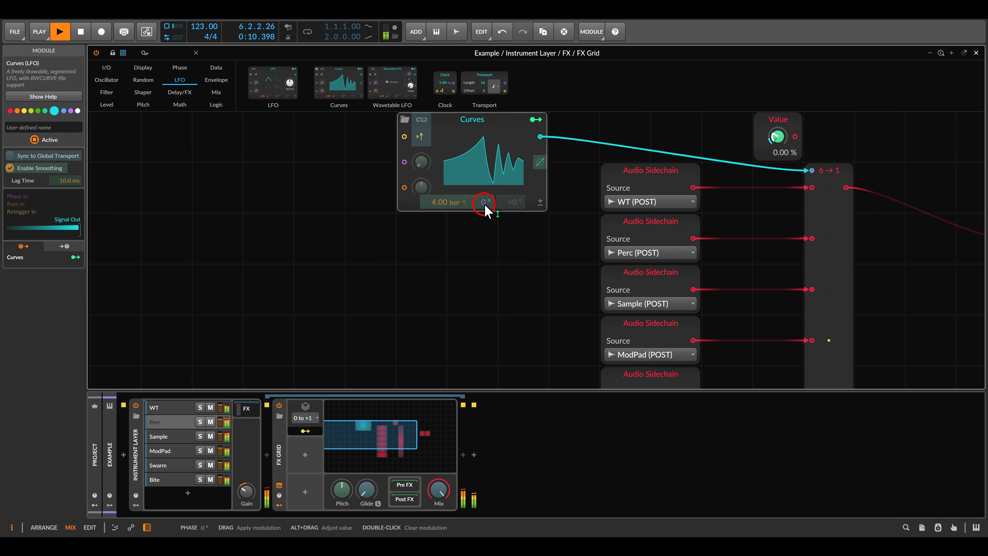
drag(485, 209, 484, 229)
scroll(490, 253, down, 3)
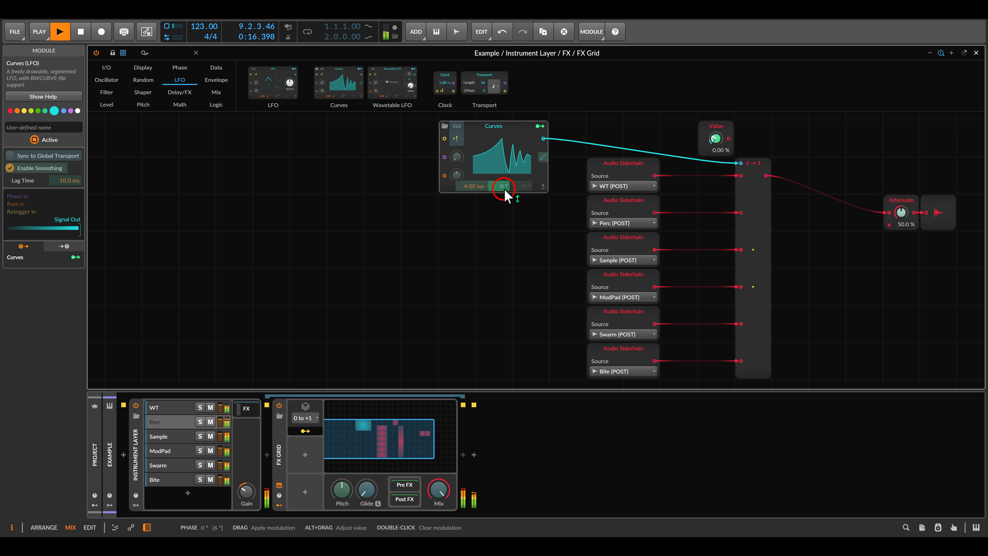
- Open the Curves shape editor and move it down-left out of the way
click(500, 166)
drag(503, 96, 458, 225)
click(499, 187)
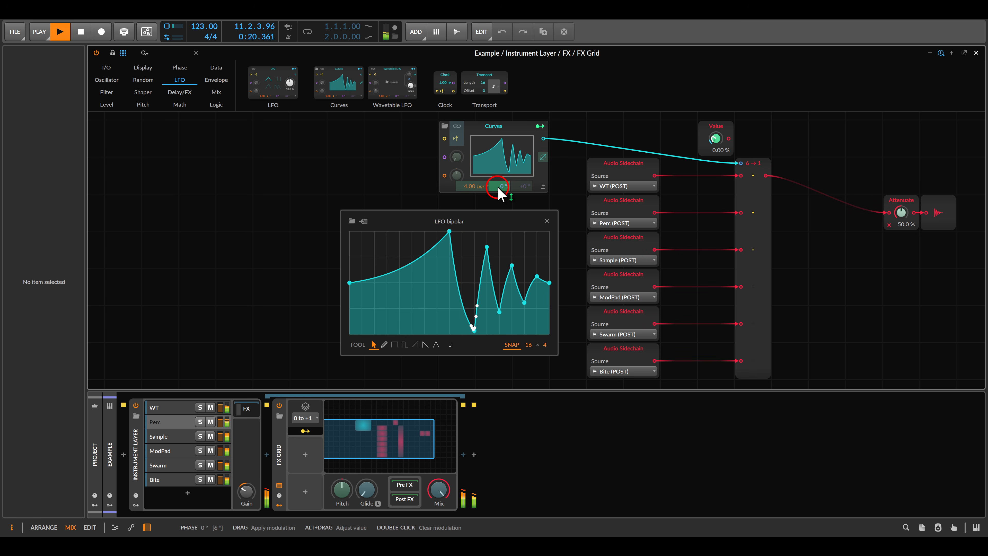
- Raise the Curves Phase stack-spread modulation from 13.50 to 27.00, close the curve editor, and stop playback
mouse_move(498, 189)
mouse_down()
mouse_move(498, 179)
mouse_move(498, 191)
mouse_up()
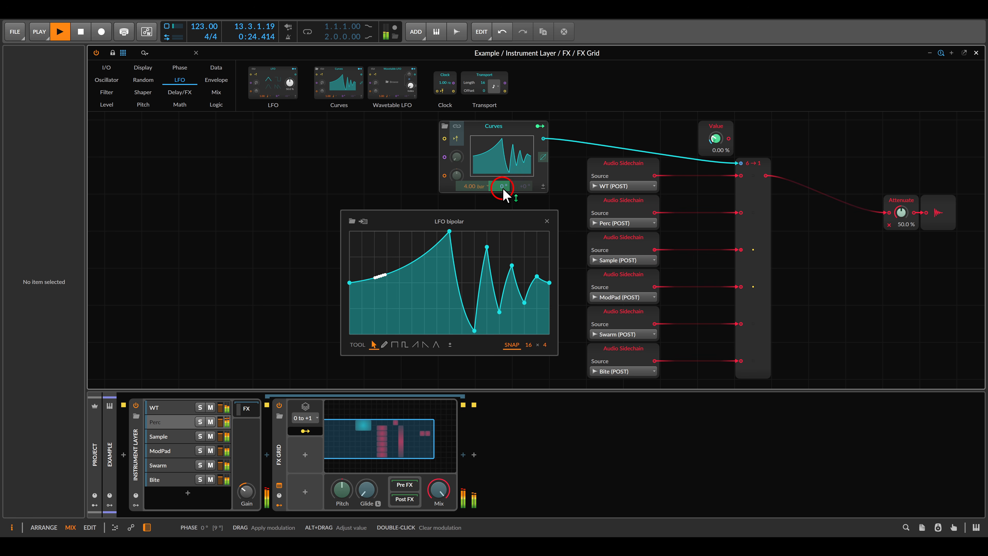
mouse_move(502, 189)
mouse_down()
mouse_move(502, 168)
mouse_move(503, 203)
mouse_up()
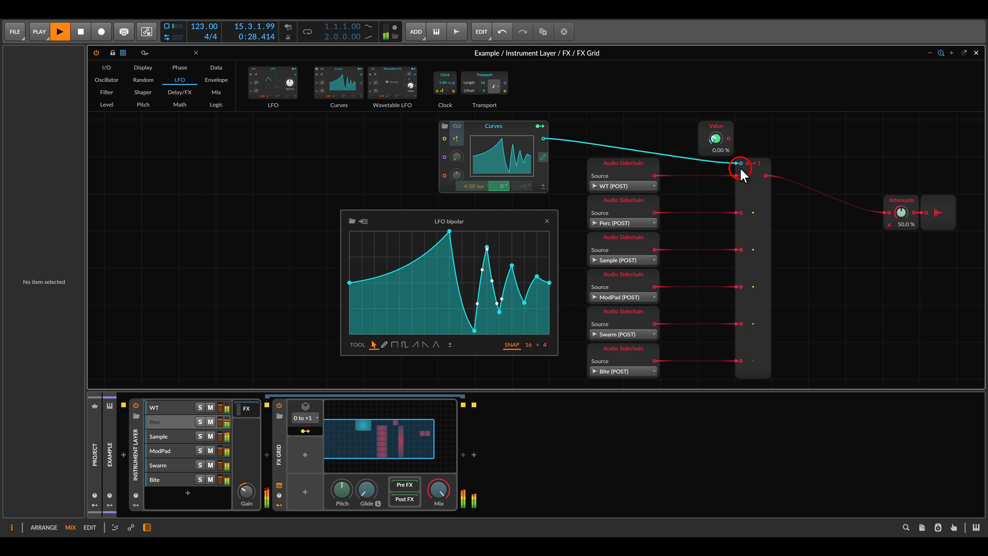
drag(703, 149, 829, 403)
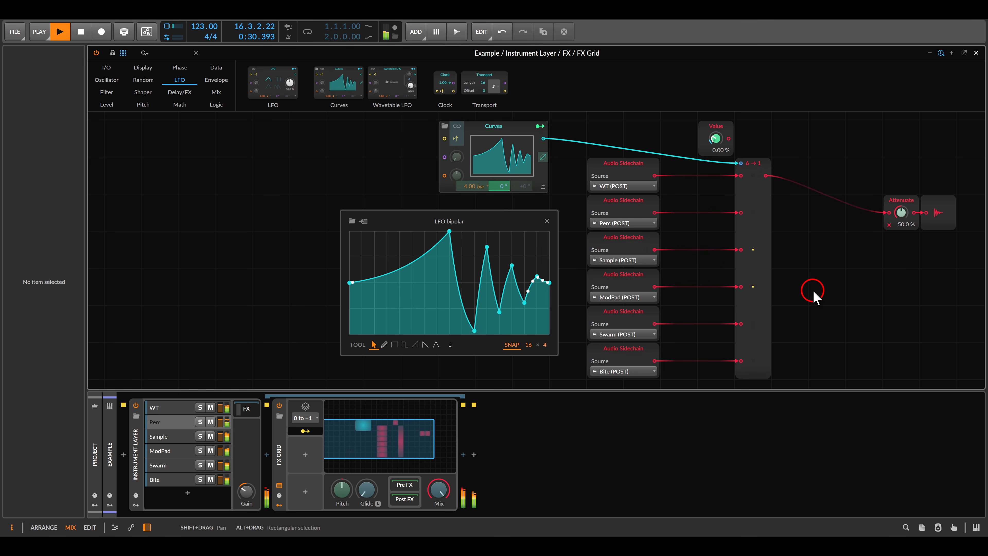
click(340, 405)
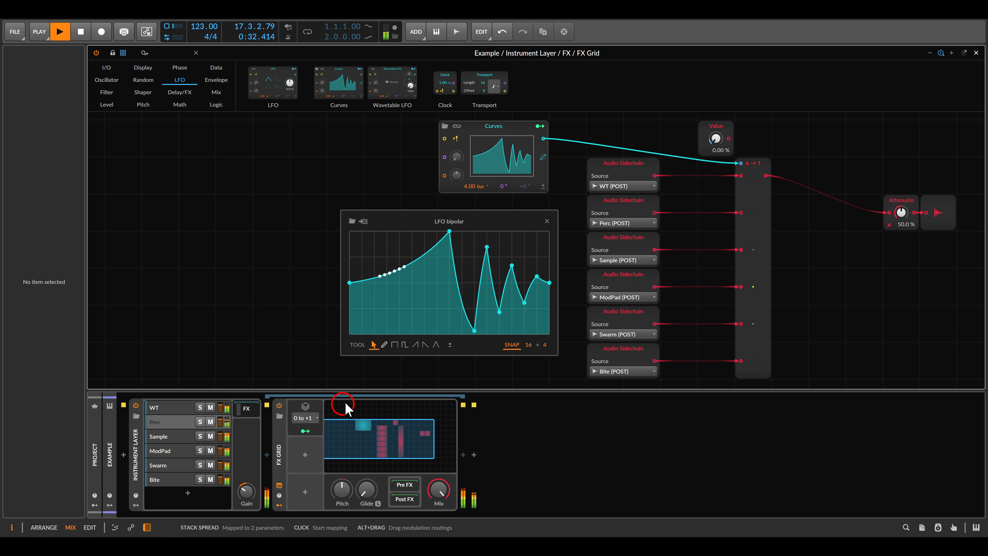
click(547, 221)
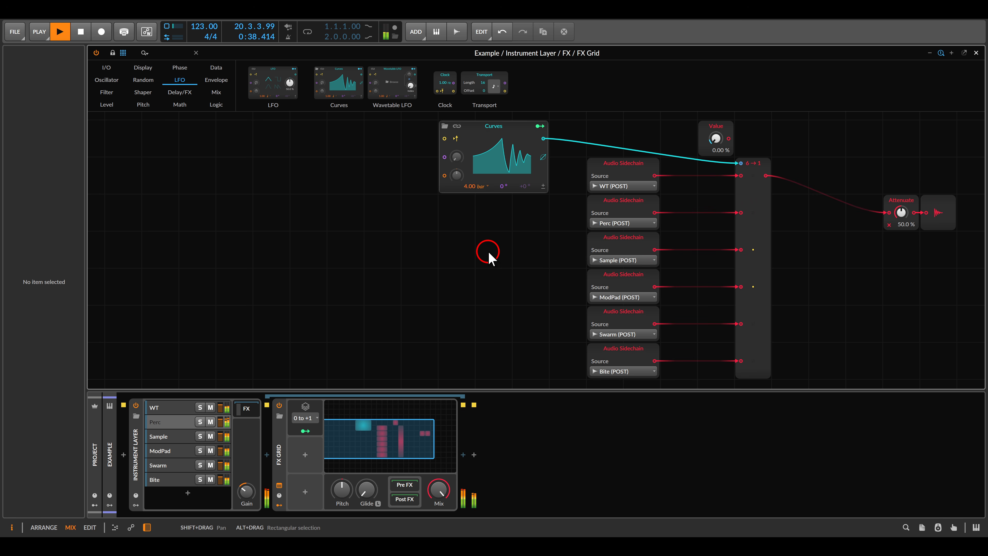
key(space)
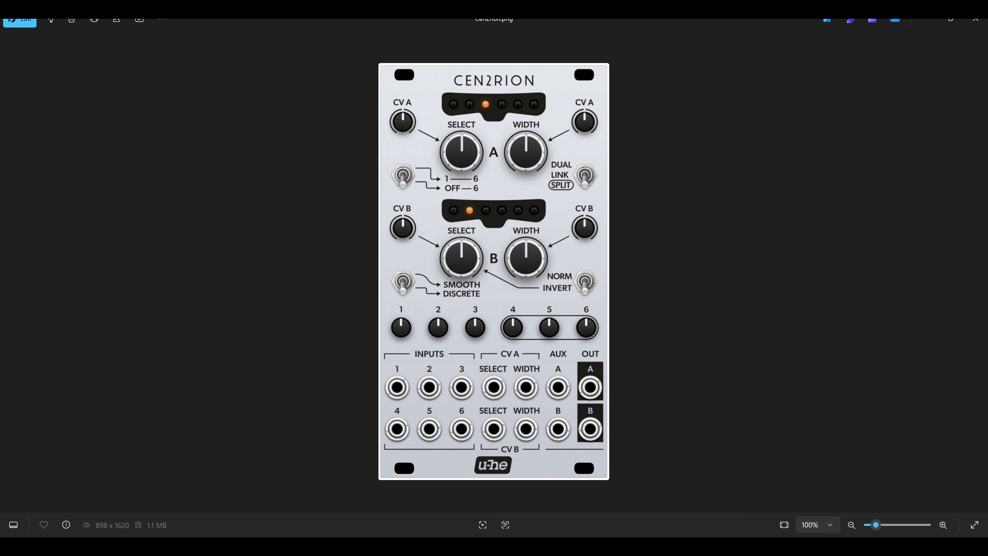
mouse_move(569, 375)
mouse_down()
mouse_move(597, 421)
mouse_move(615, 401)
mouse_move(584, 361)
mouse_up()
drag(416, 84, 562, 179)
drag(411, 190, 561, 293)
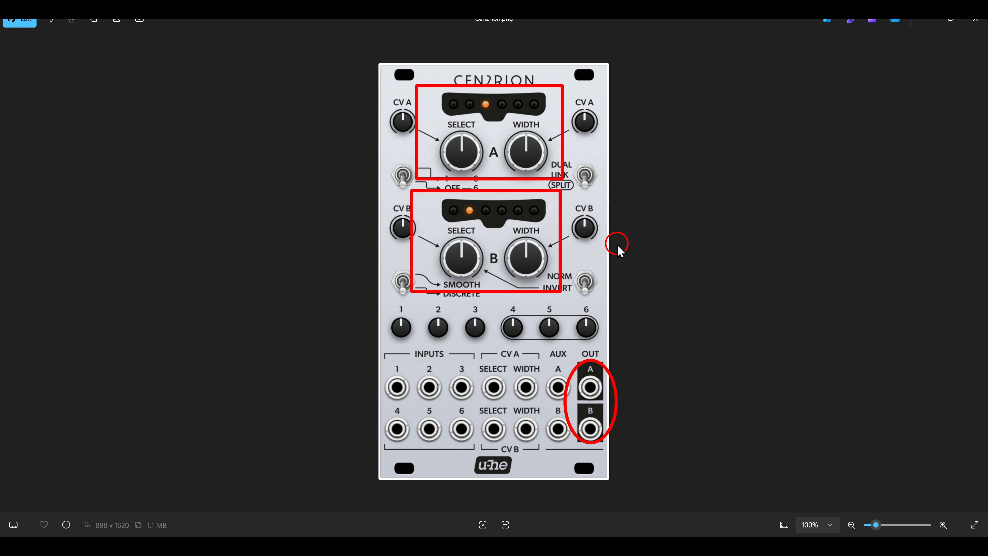
key(Escape)
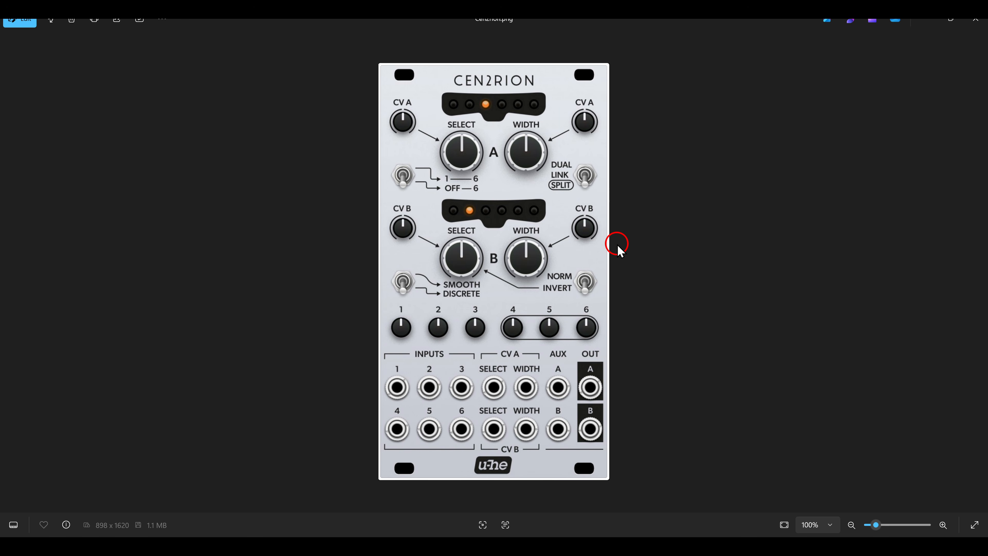
key(alt+Tab)
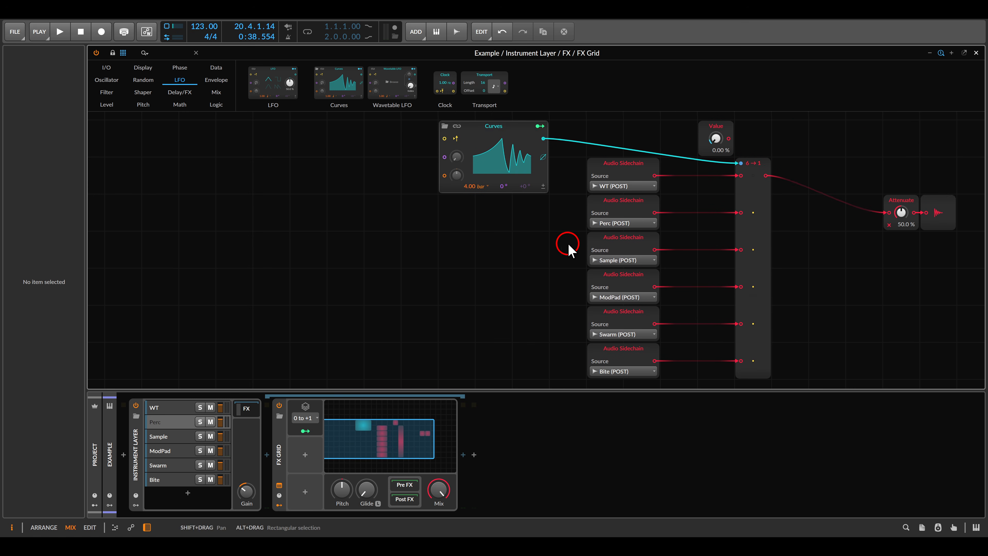
- Wrap the FX Grid device in a new FX Layer with Ctrl+G
scroll(435, 273, right, 5)
scroll(436, 272, down, 2)
click(279, 447)
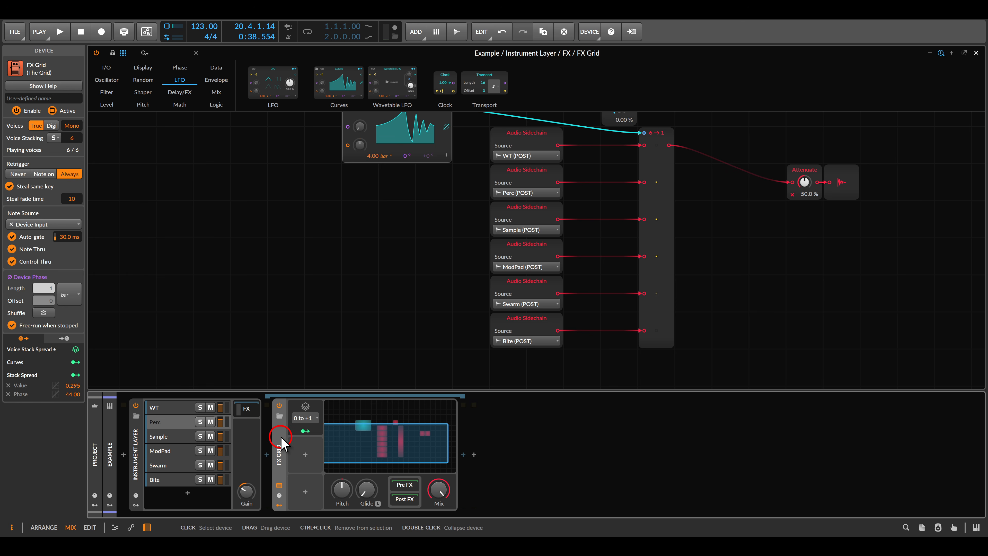
key(ctrl+g)
- Duplicate the FX Grid layer and show the second copy's device and patch
click(309, 438)
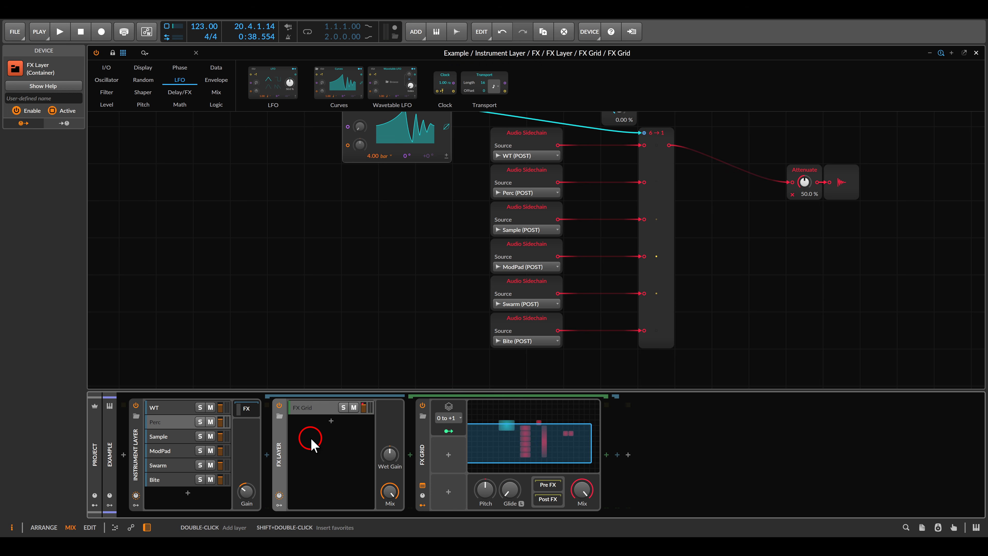
right_click(321, 408)
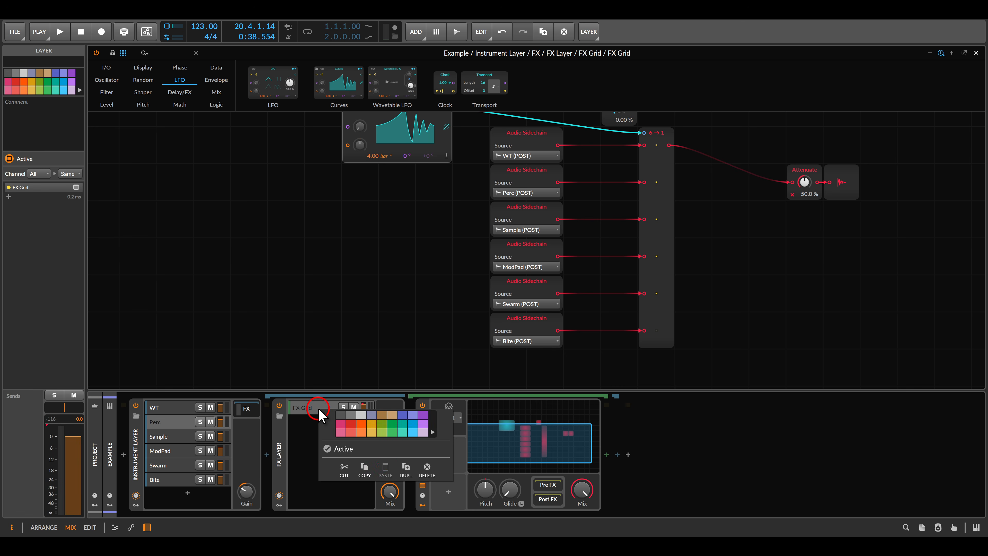
click(401, 471)
click(316, 416)
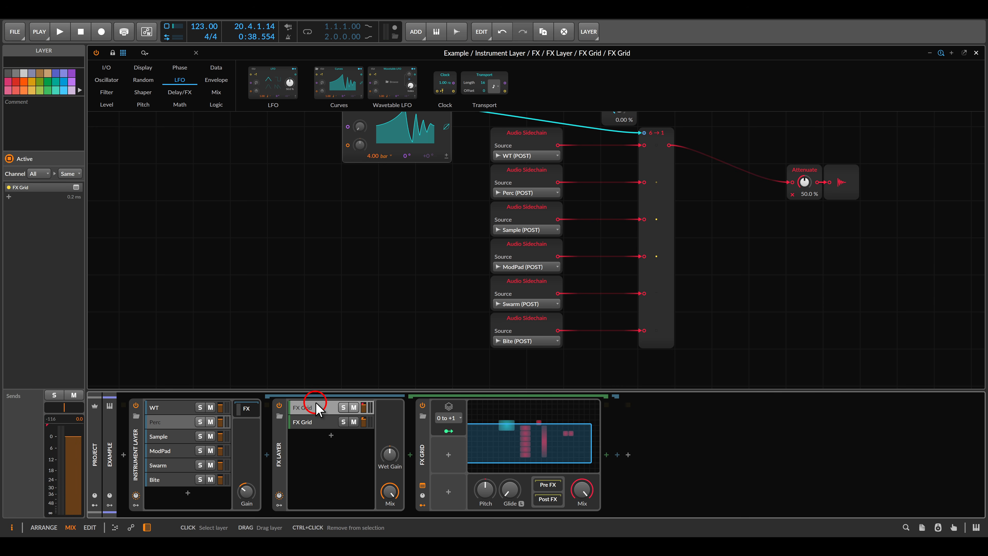
click(318, 422)
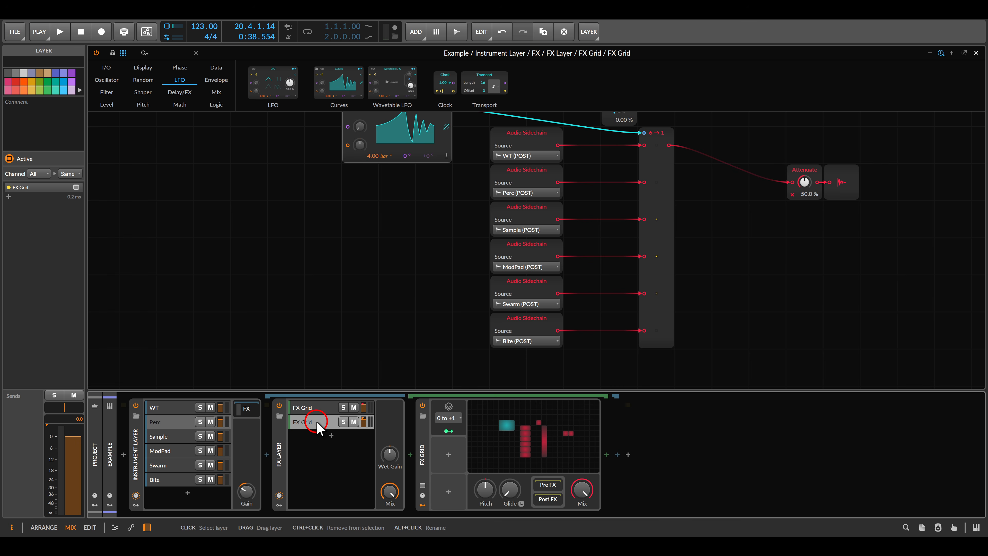
click(523, 434)
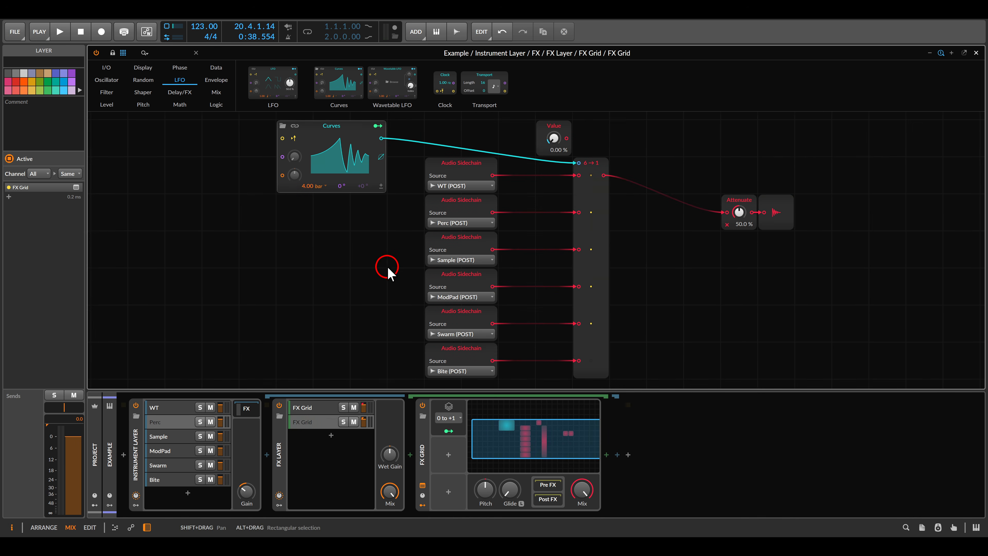
- Solo the second FX Grid layer and start playback
scroll(454, 274, left, 3)
scroll(362, 185, up, 2)
scroll(361, 185, up, 1)
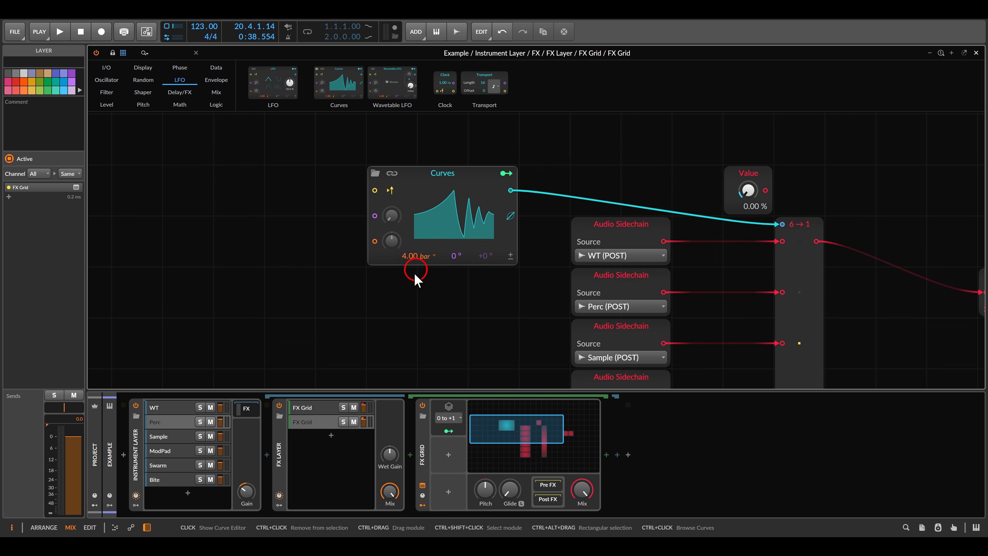
click(344, 422)
key(space)
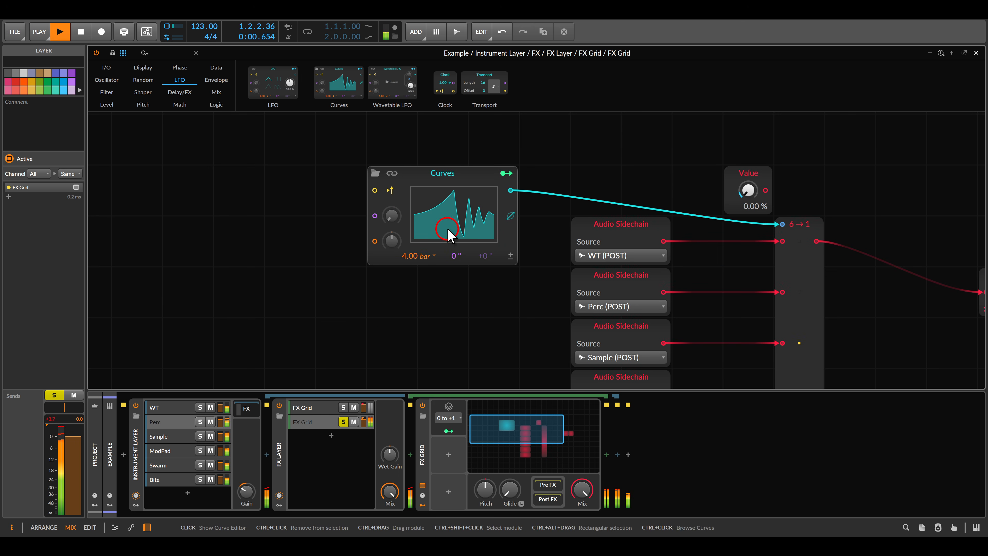
- Redraw the Curves LFO: peak down to 17.6 %, a new raised peak, lower point at 32.3 %
click(453, 218)
click(435, 170)
drag(438, 171, 428, 197)
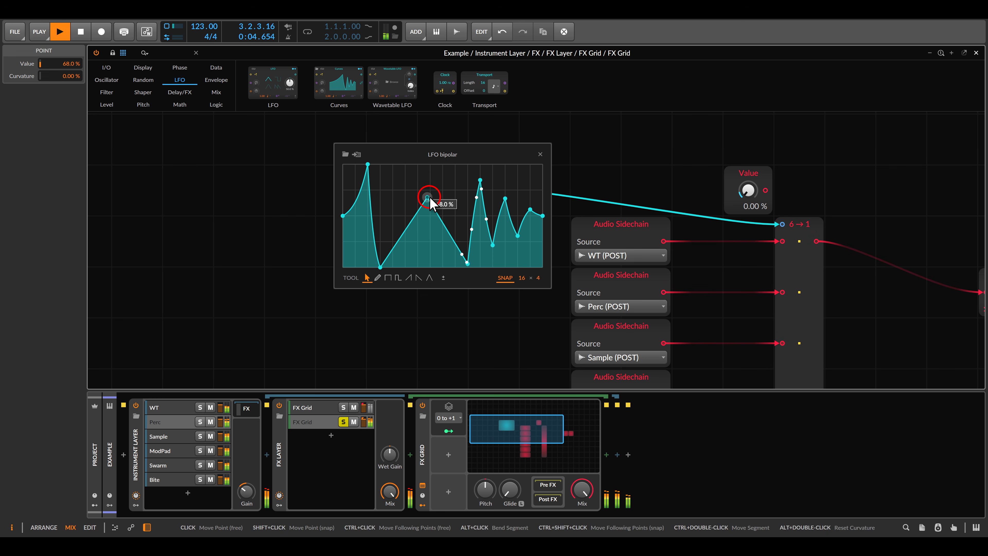
drag(480, 179, 518, 164)
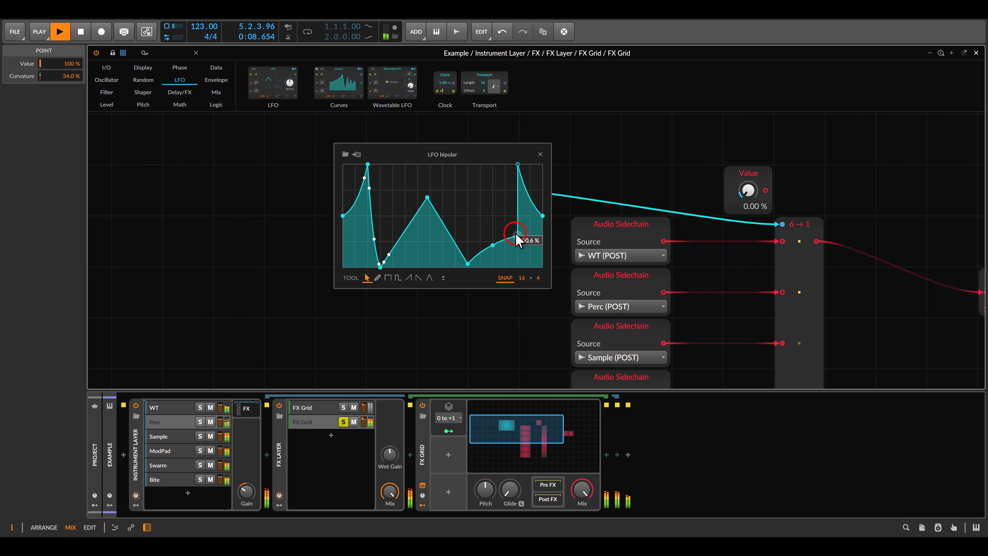
drag(518, 235, 482, 240)
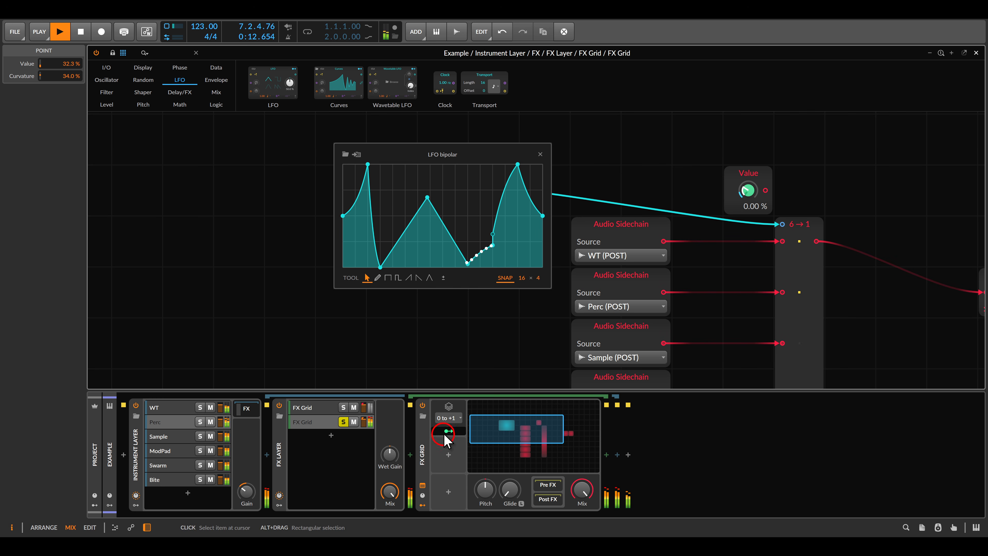
drag(490, 151, 330, 174)
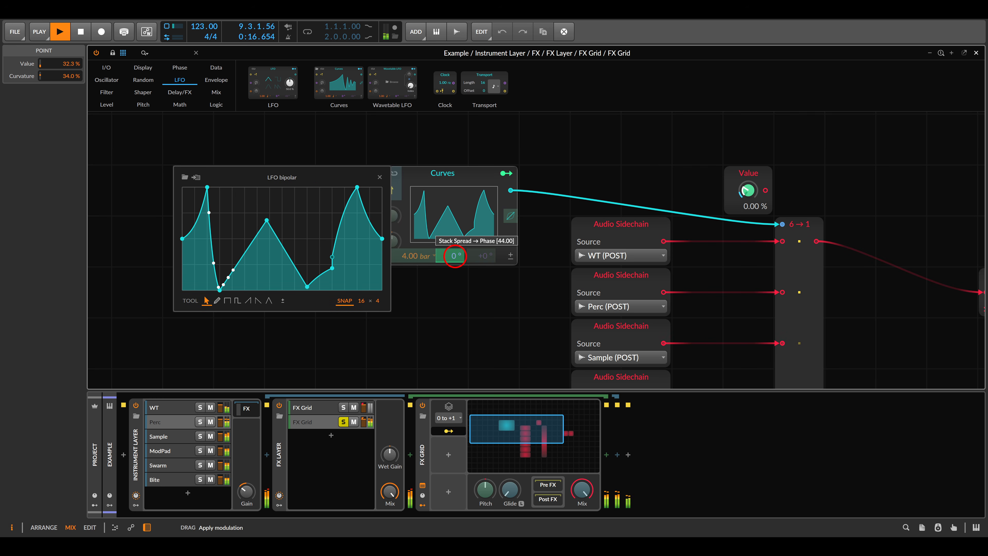
click(454, 256)
click(379, 176)
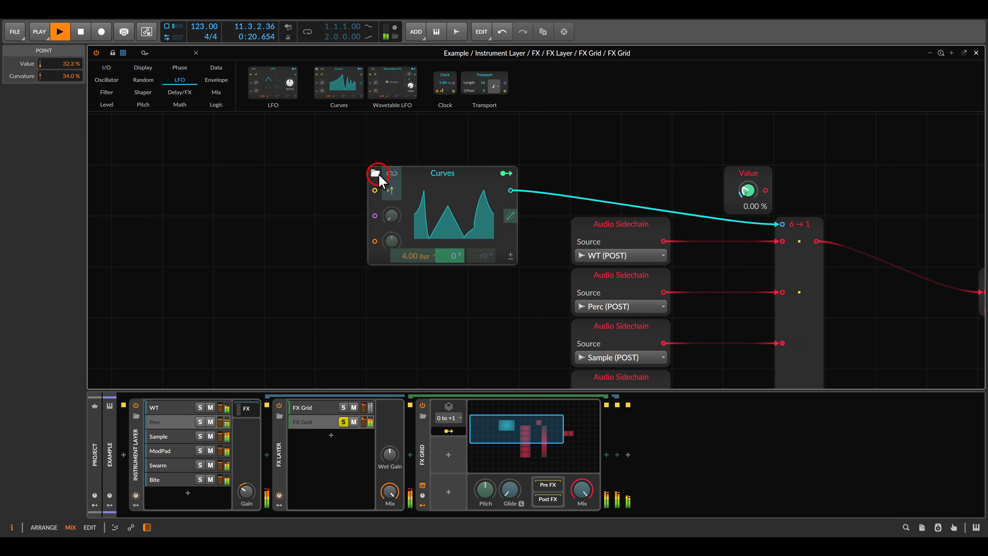
- Review the stack-spread modulation targets, then leave stack-spread mapping mode
click(448, 431)
click(449, 431)
scroll(501, 322, down, 5)
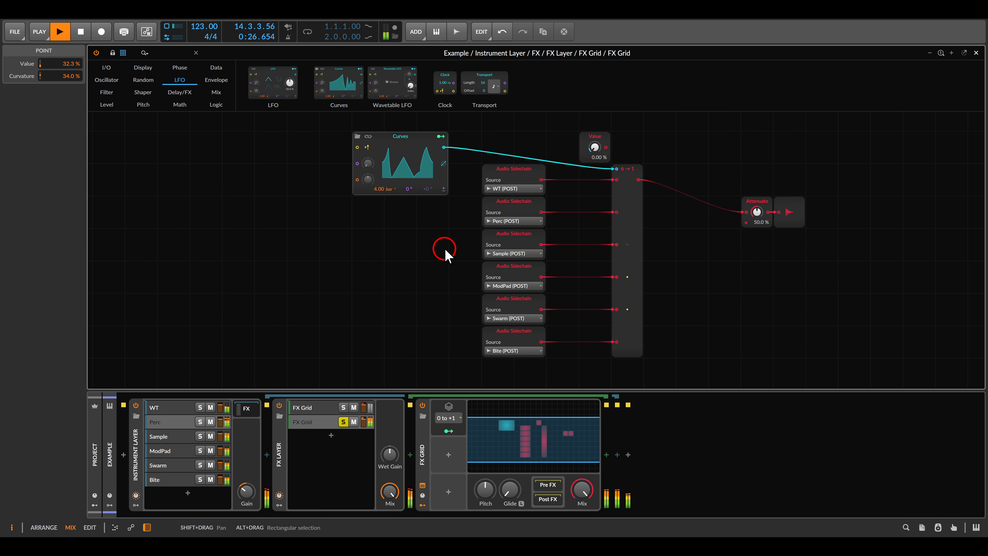
- Add a Filter+ after the FX Grid and set its type to Band-pass 2
click(606, 455)
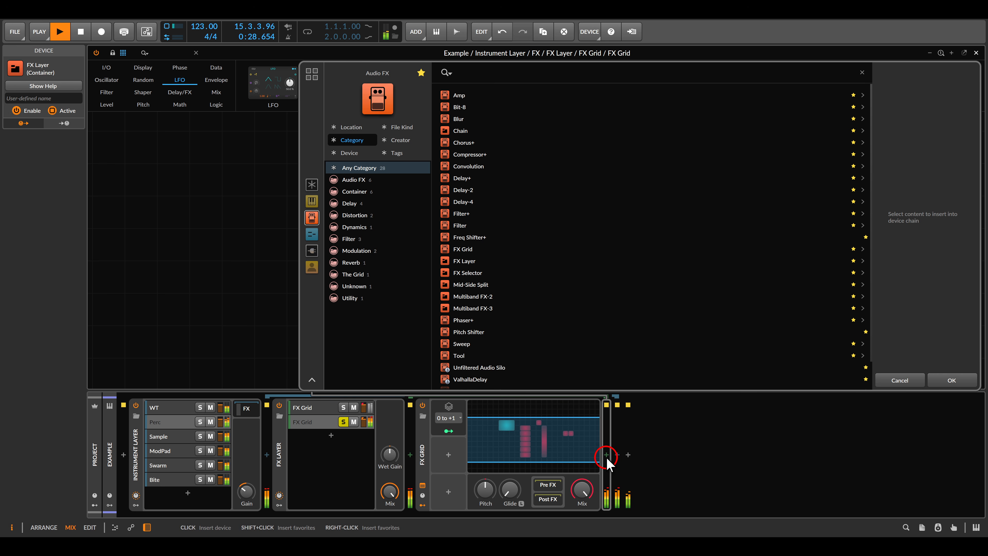
double_click(463, 214)
click(731, 465)
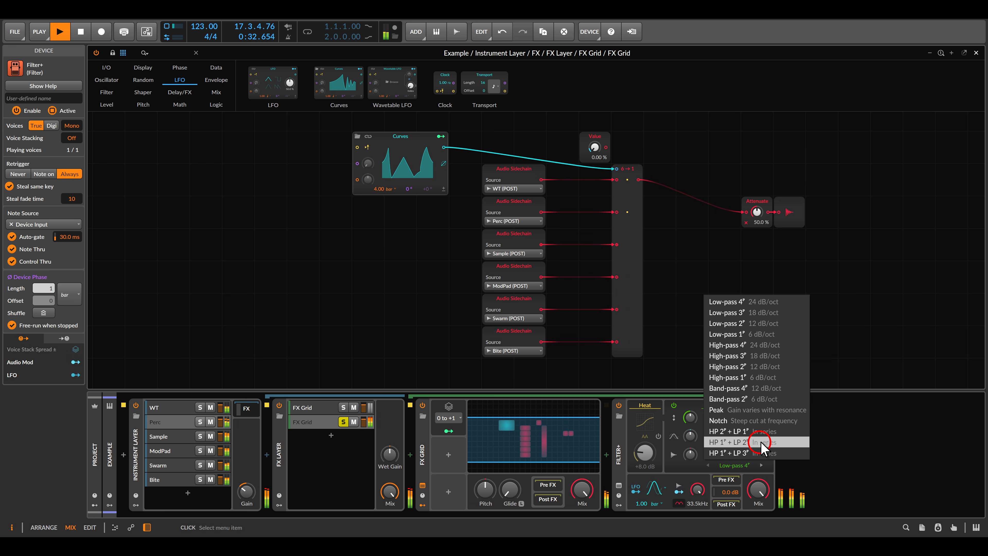
click(756, 398)
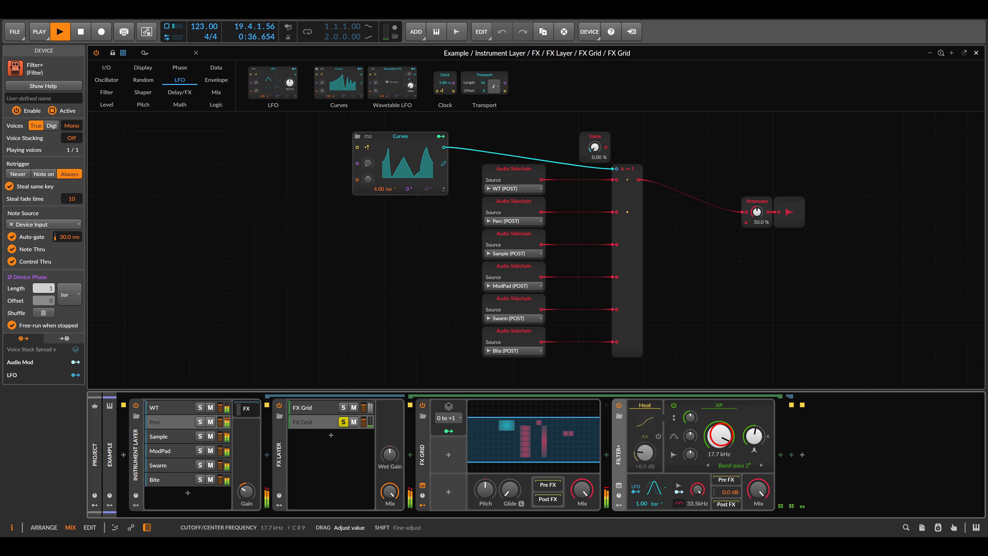
- Lower the Filter+ cutoff to 1.38 kHz and set its LFO rate to 3.00 bar
drag(719, 435, 696, 419)
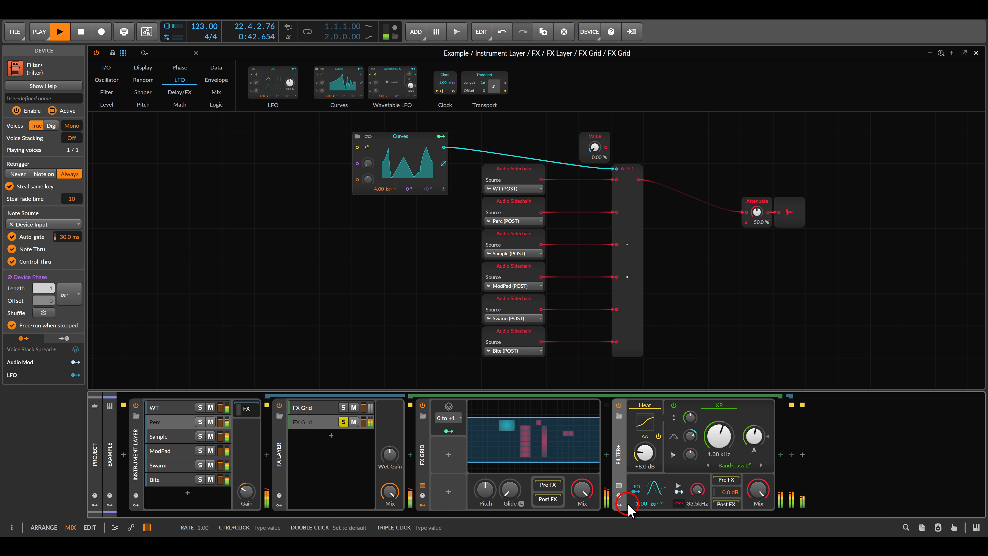
click(640, 503)
drag(639, 505, 639, 500)
click(697, 441)
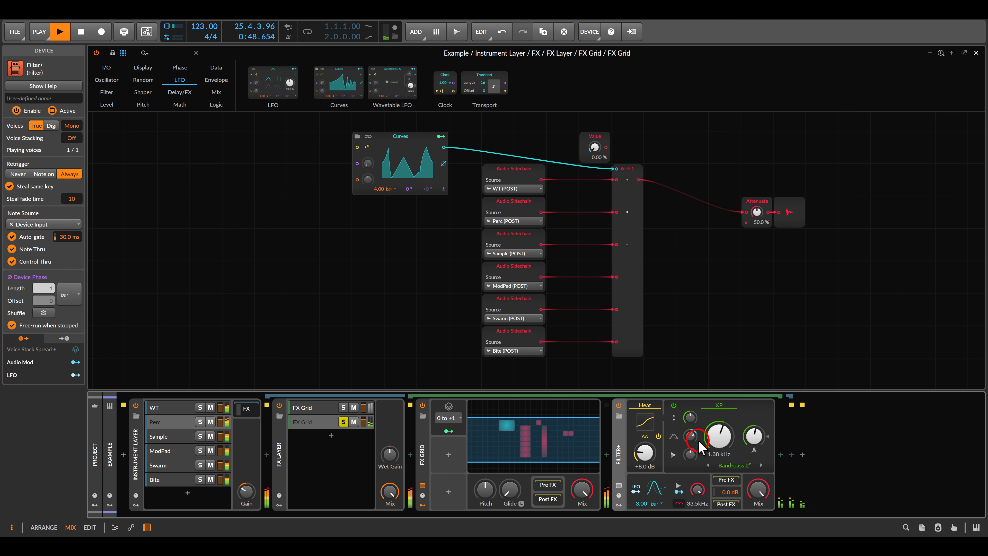
click(753, 442)
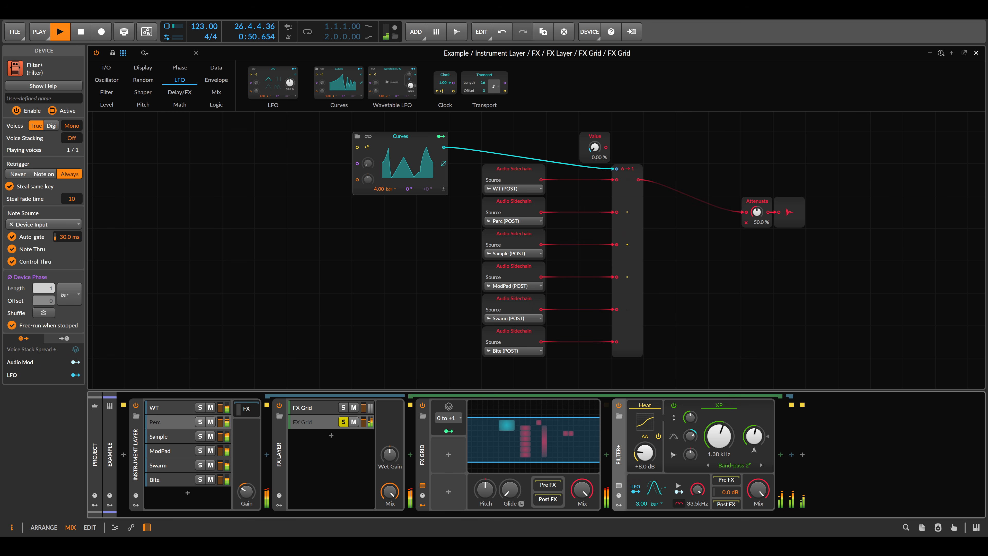
click(873, 390)
- Insert a Delay+ effect after the Filter+
click(777, 449)
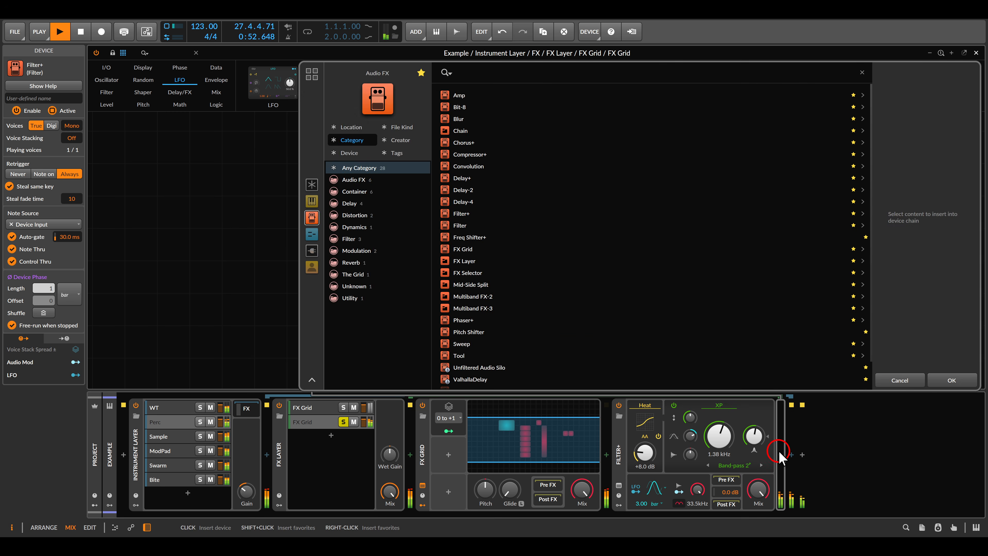
click(468, 178)
click(468, 177)
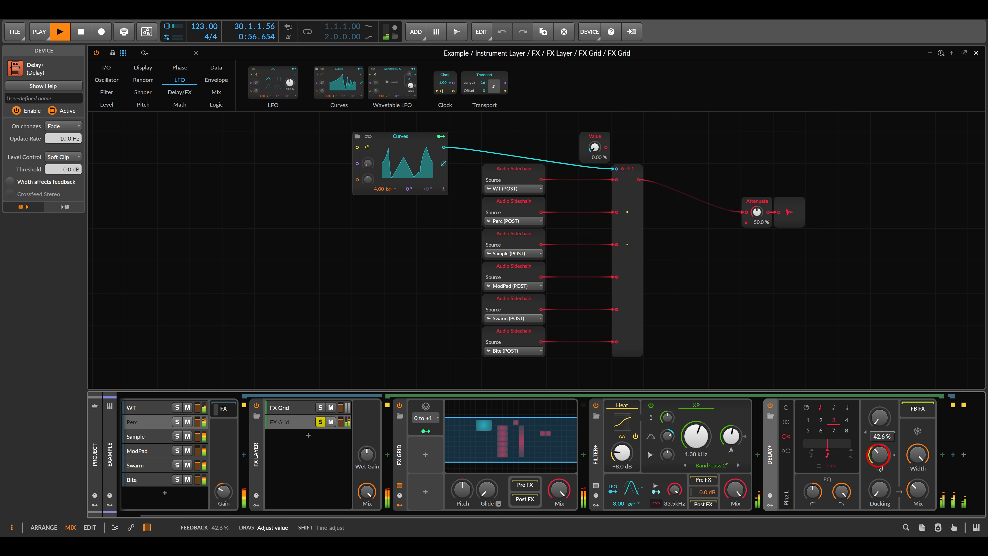
- Add a Blur after Delay+, duplicate it, and raise the Filter+ cutoff to 2.53 kHz
click(942, 454)
double_click(469, 121)
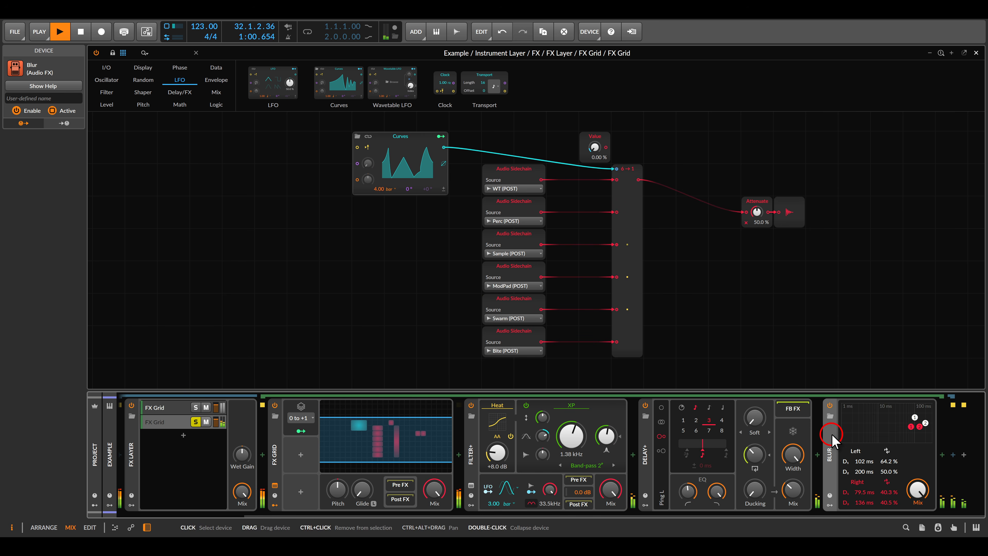
key(ctrl+d)
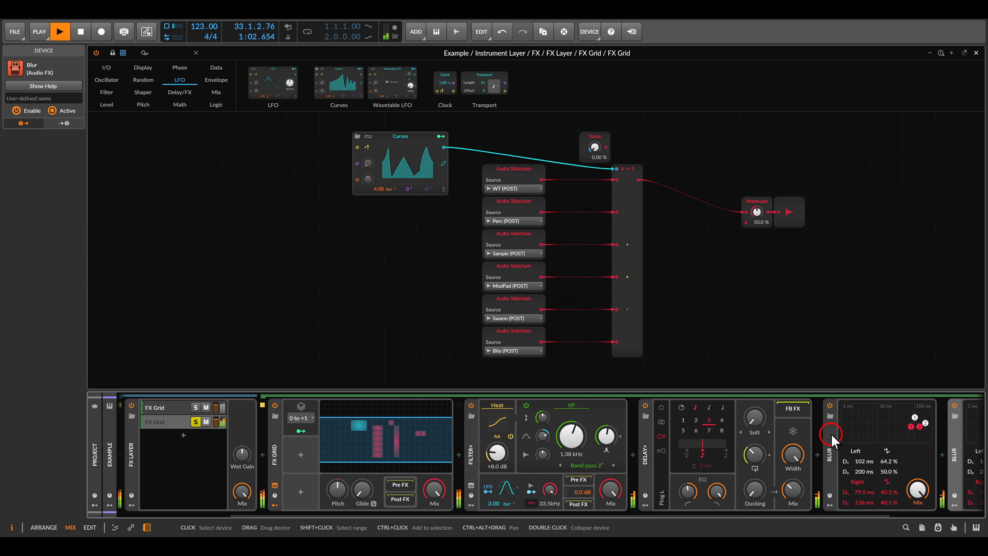
drag(562, 453, 562, 436)
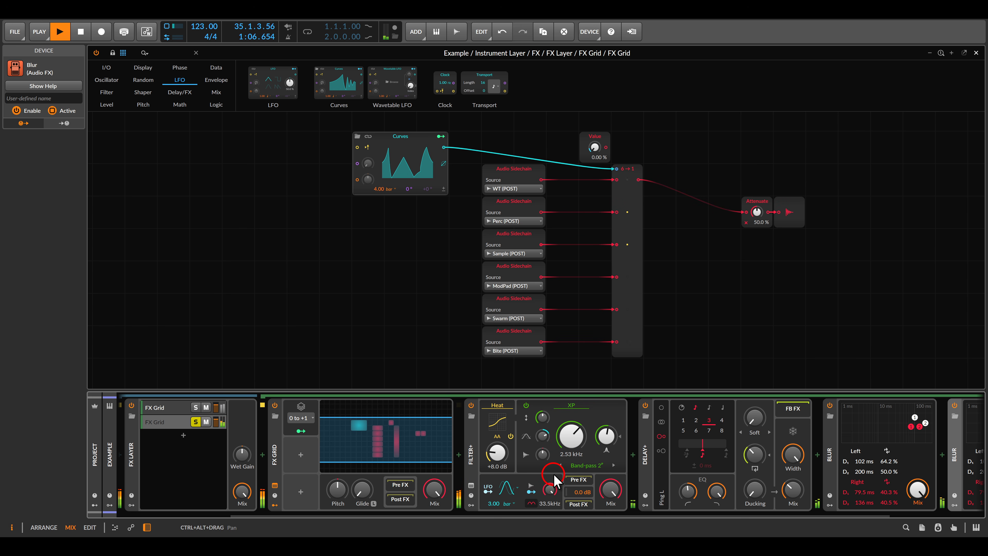
- Audition the top and second FX Grid layers in solo, then clear solo
click(196, 421)
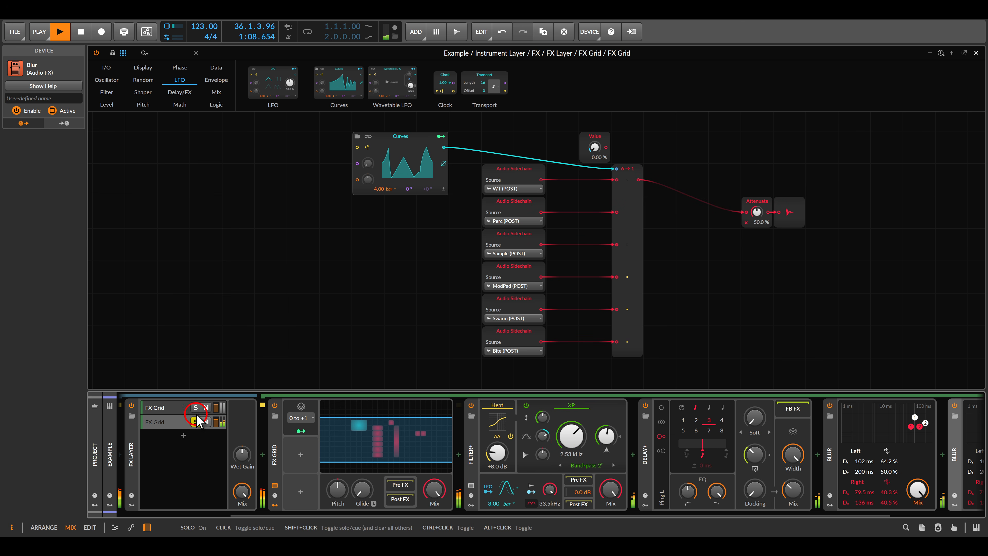
click(196, 410)
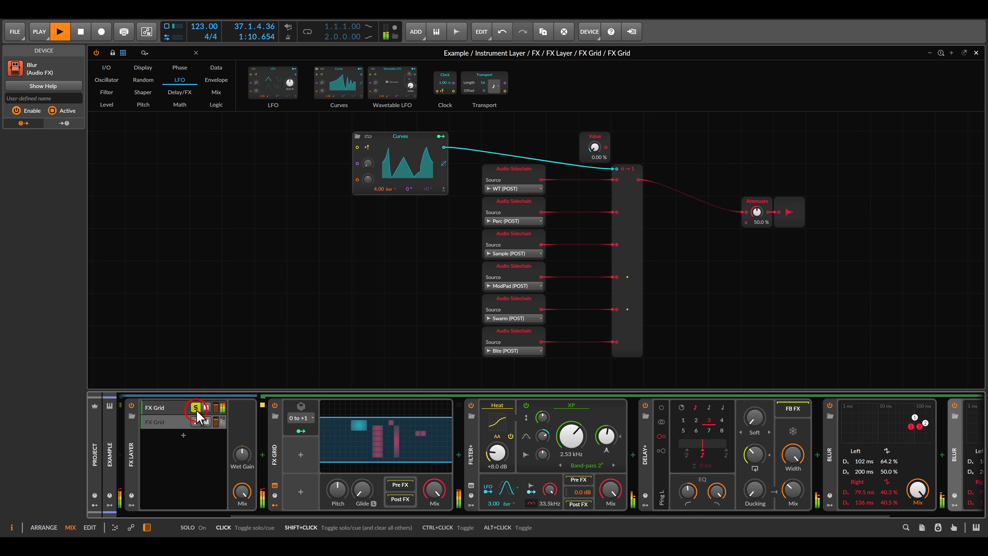
click(196, 421)
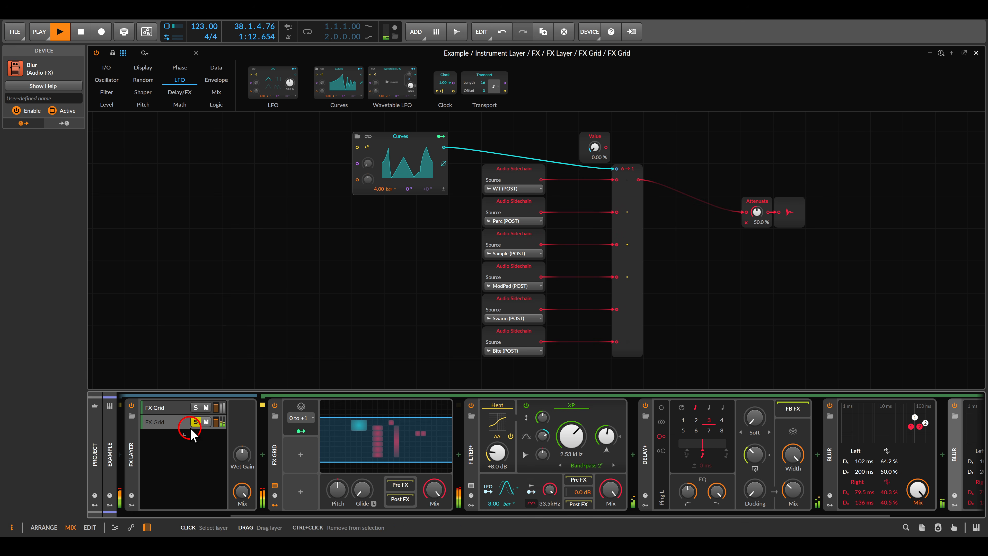
click(195, 408)
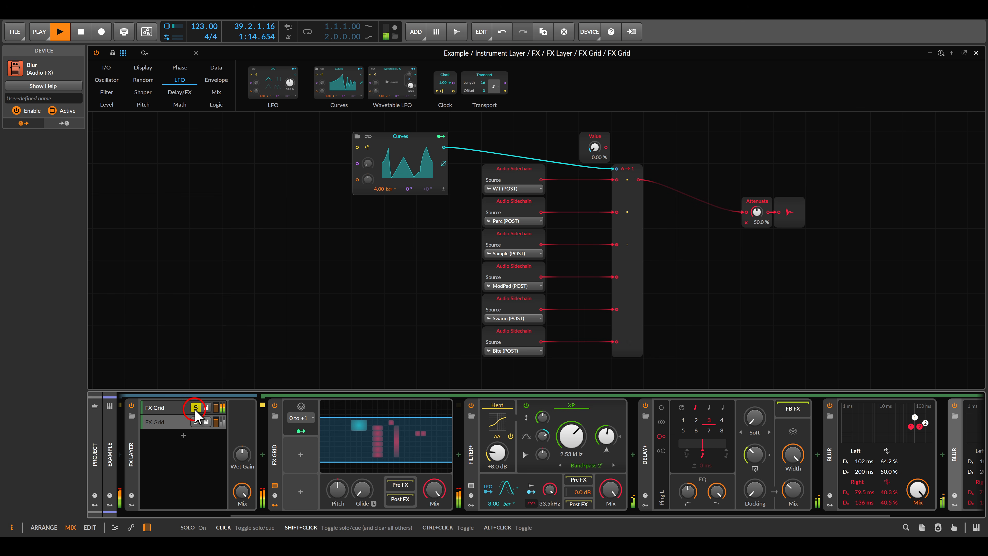
click(195, 408)
- Stop playback, switch to the clip launcher and mixer, and select the Preset track
click(219, 439)
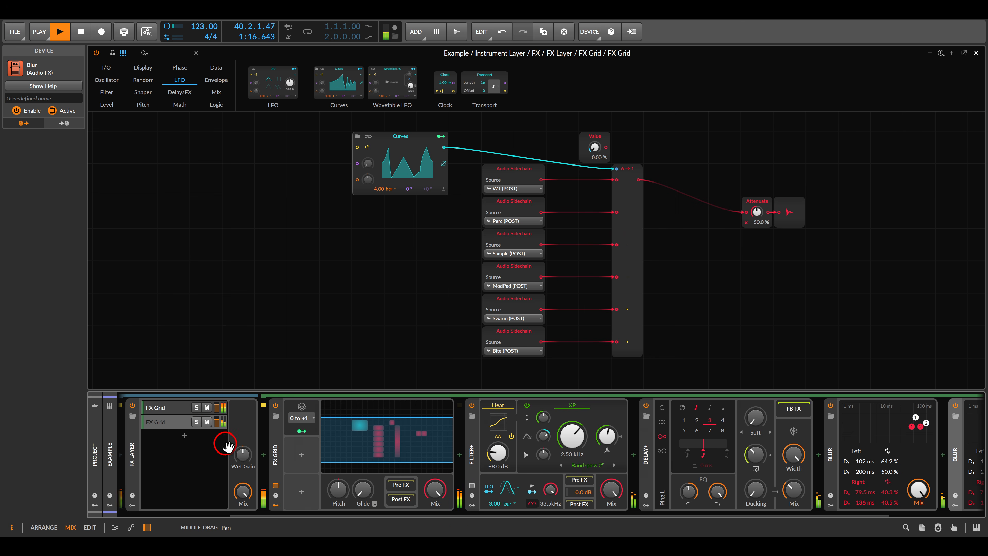
click(528, 450)
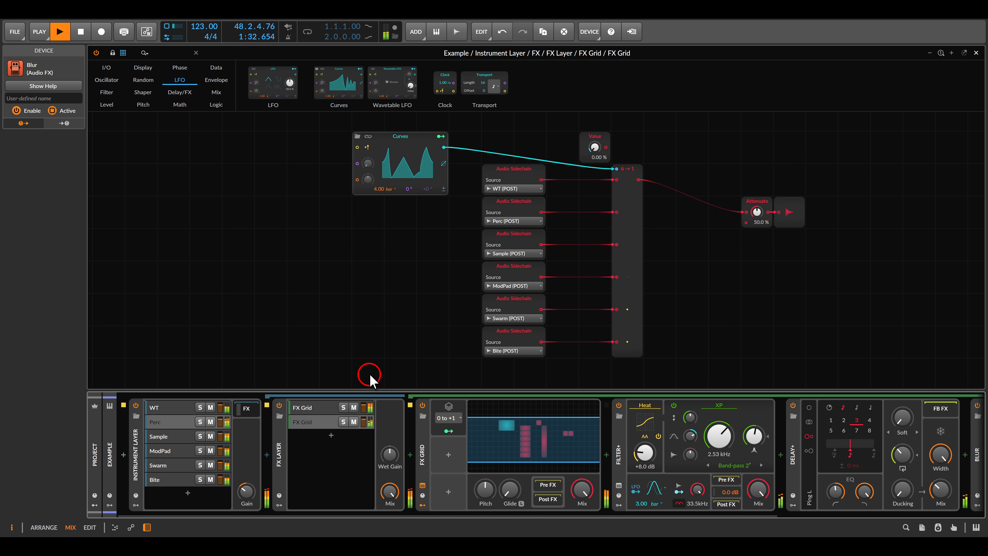
click(365, 343)
key(space)
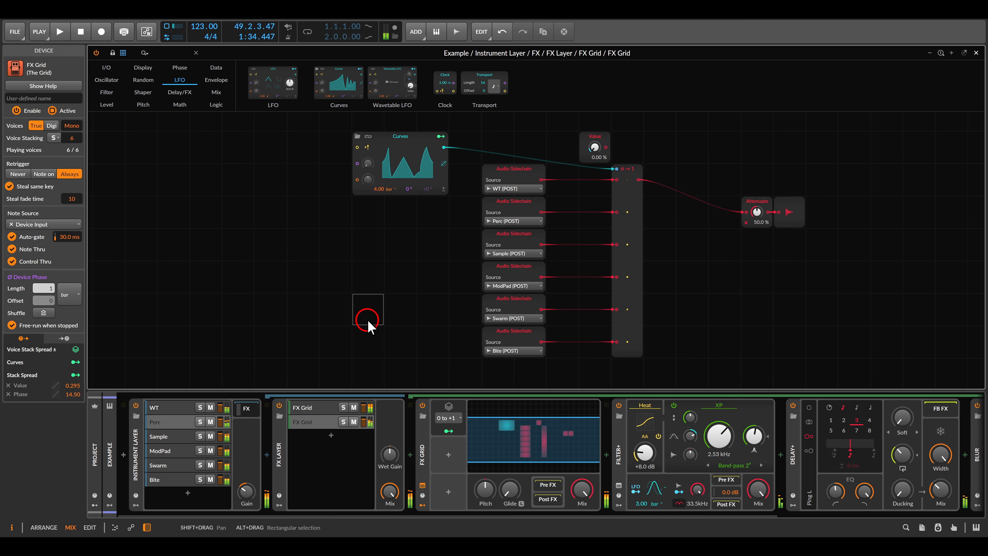
key(Escape)
click(198, 61)
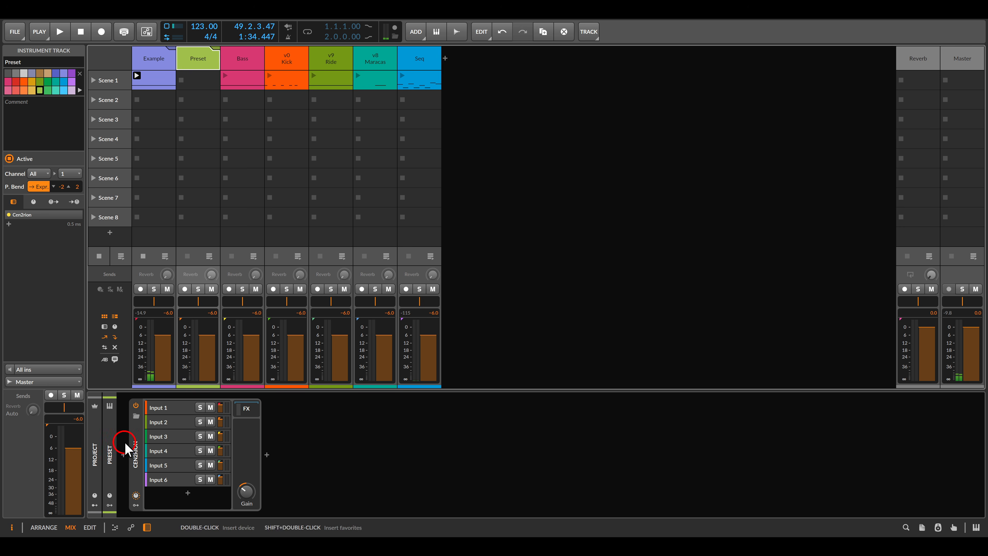
click(136, 445)
click(321, 433)
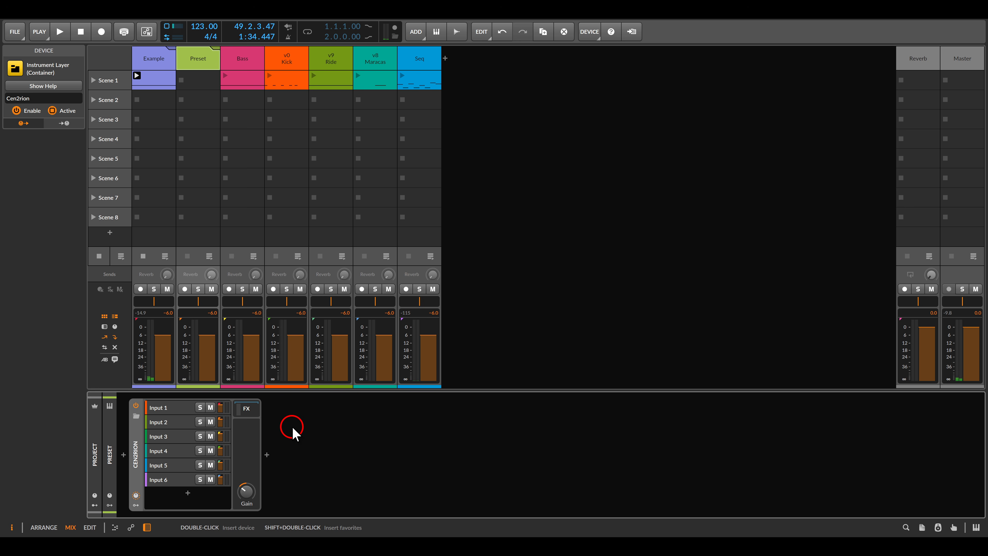
drag(139, 394, 185, 496)
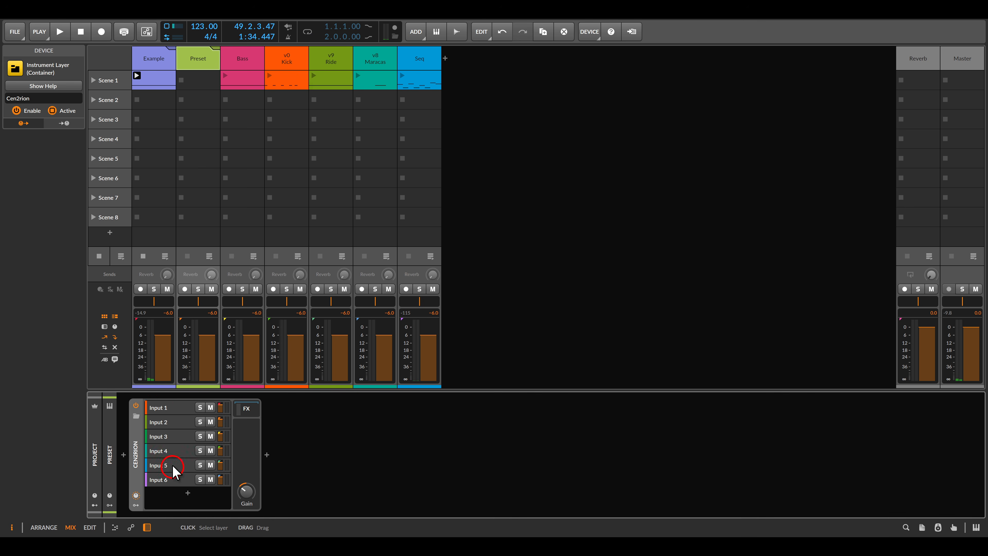
click(168, 408)
click(170, 424)
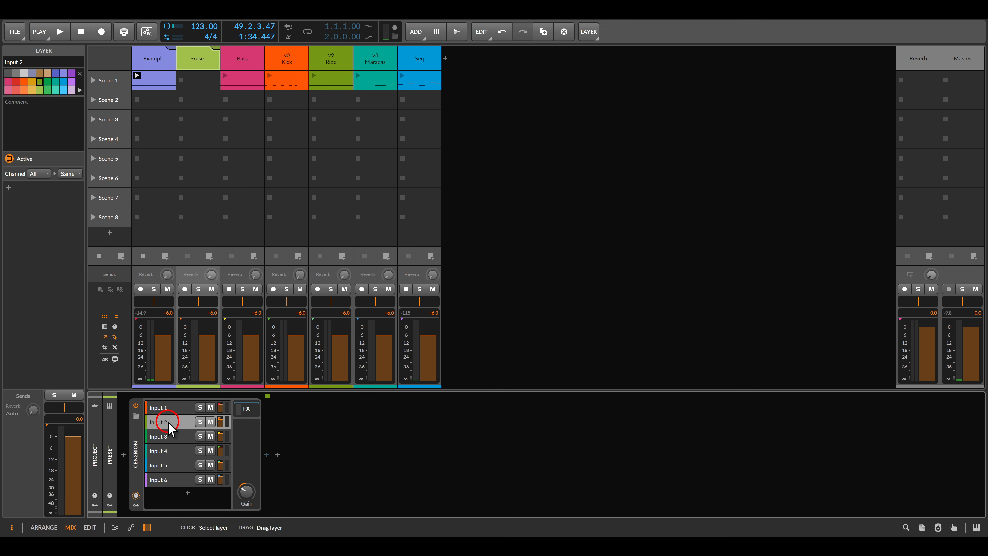
click(170, 438)
click(169, 453)
click(169, 464)
- Select the Input 1 layer, show Cen2rion's FX outputs, and open Output A's Grid patch
click(170, 481)
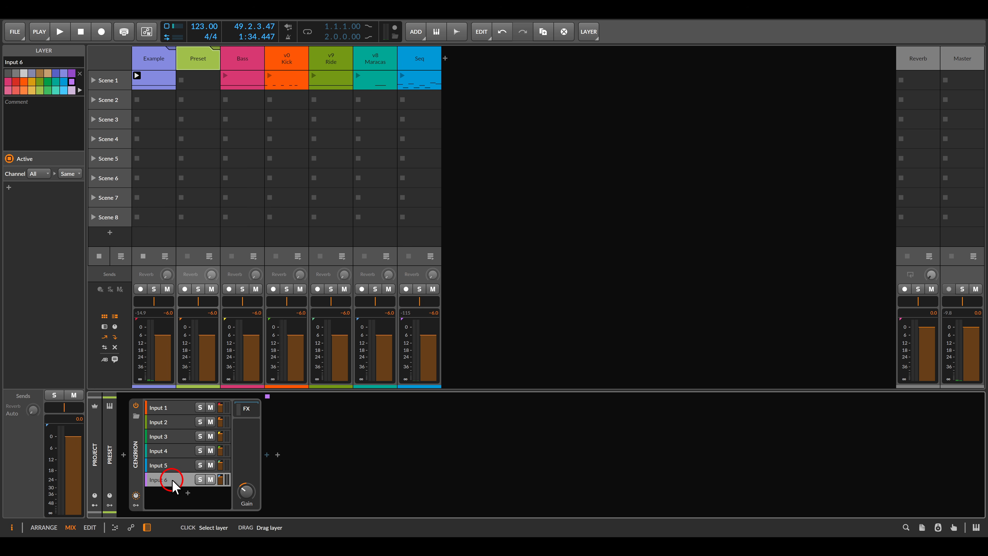
click(169, 409)
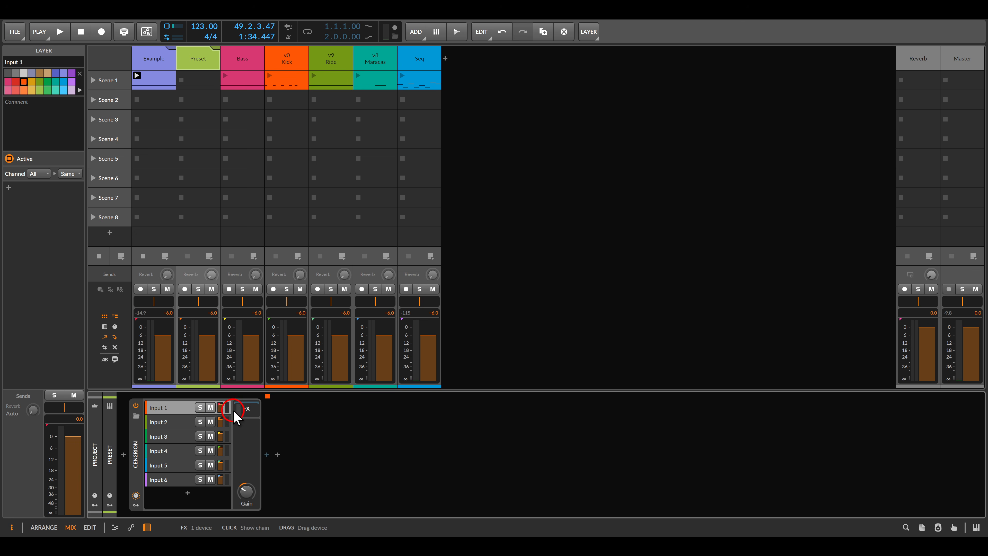
click(248, 408)
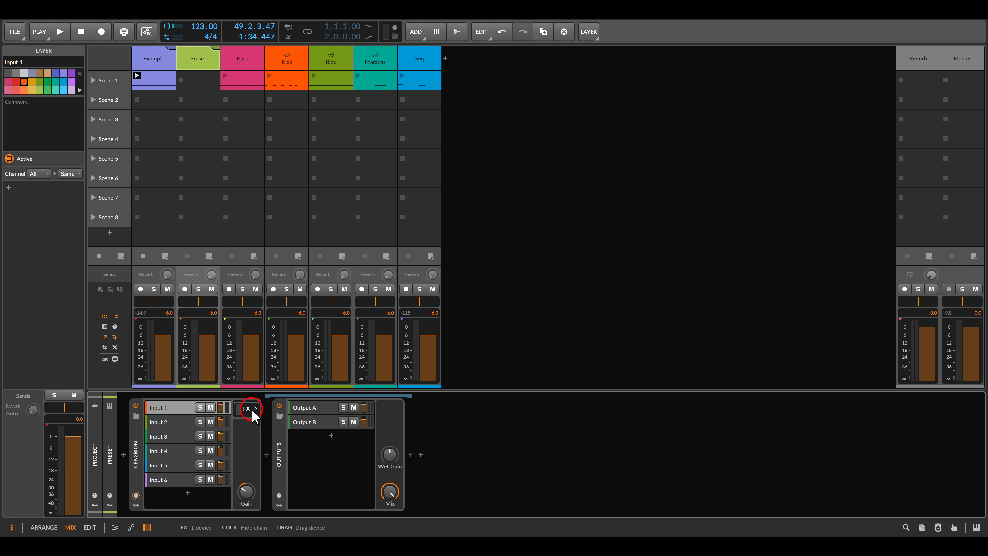
click(308, 452)
click(314, 408)
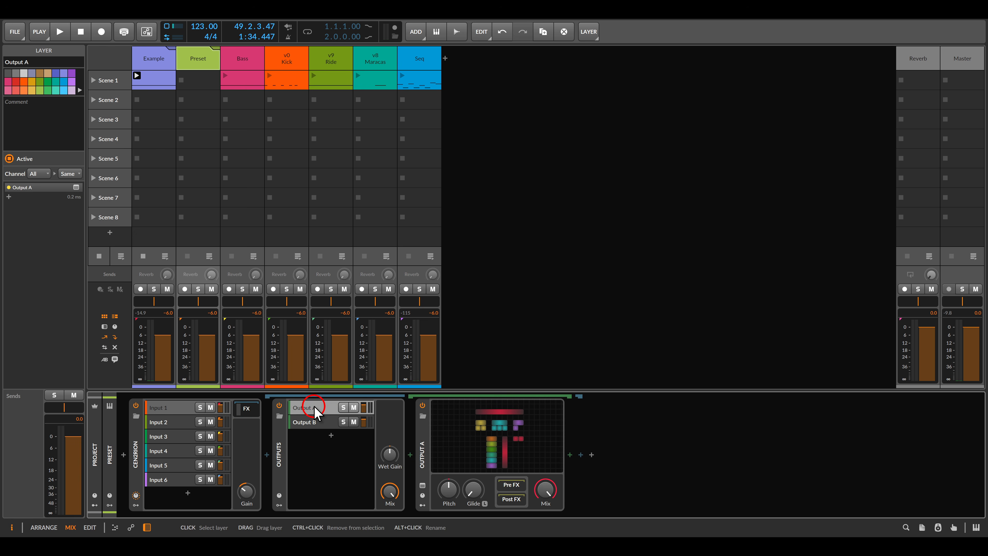
click(352, 409)
click(508, 426)
click(531, 282)
click(621, 336)
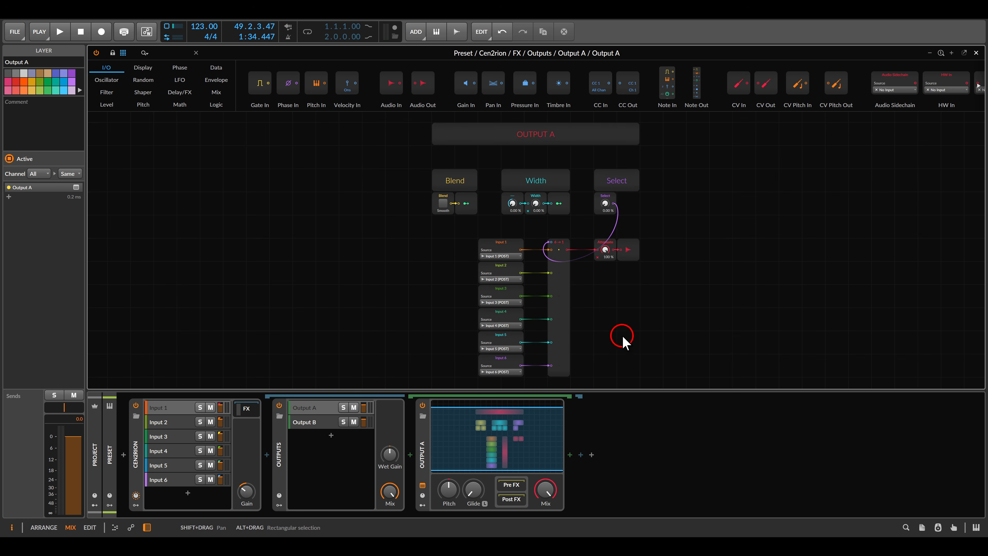
drag(622, 336, 601, 299)
drag(438, 188, 519, 358)
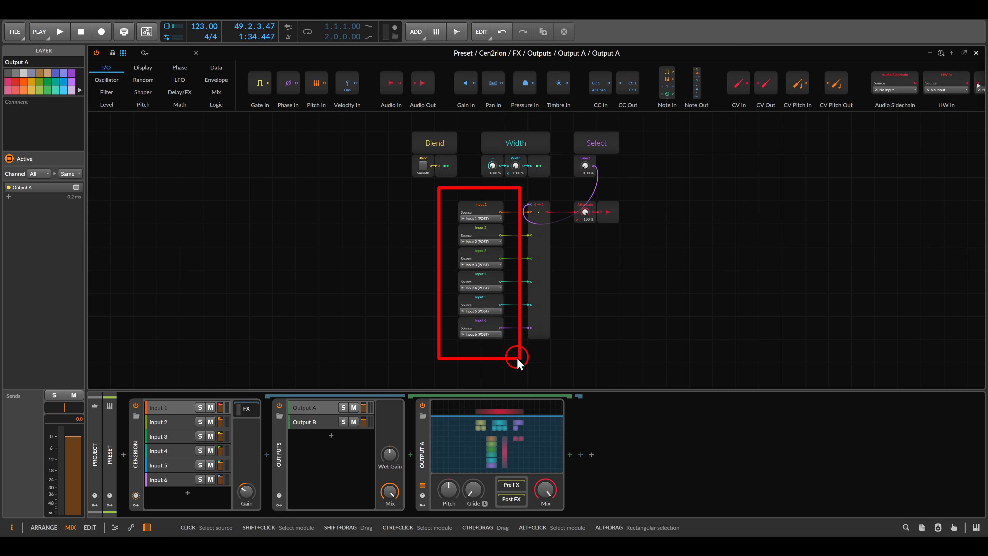
mouse_move(438, 281)
mouse_down()
mouse_move(231, 393)
mouse_move(253, 397)
mouse_up()
click(370, 360)
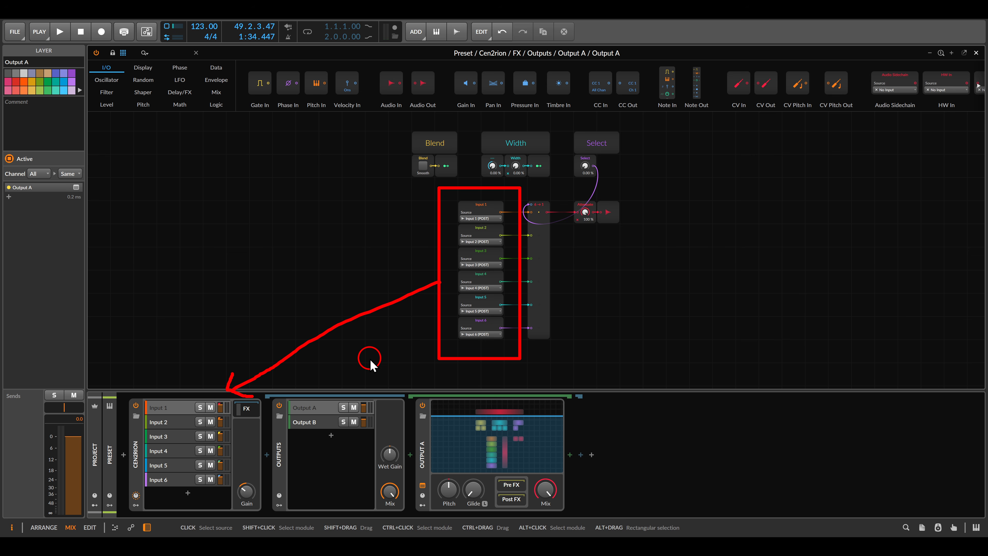
key(Escape)
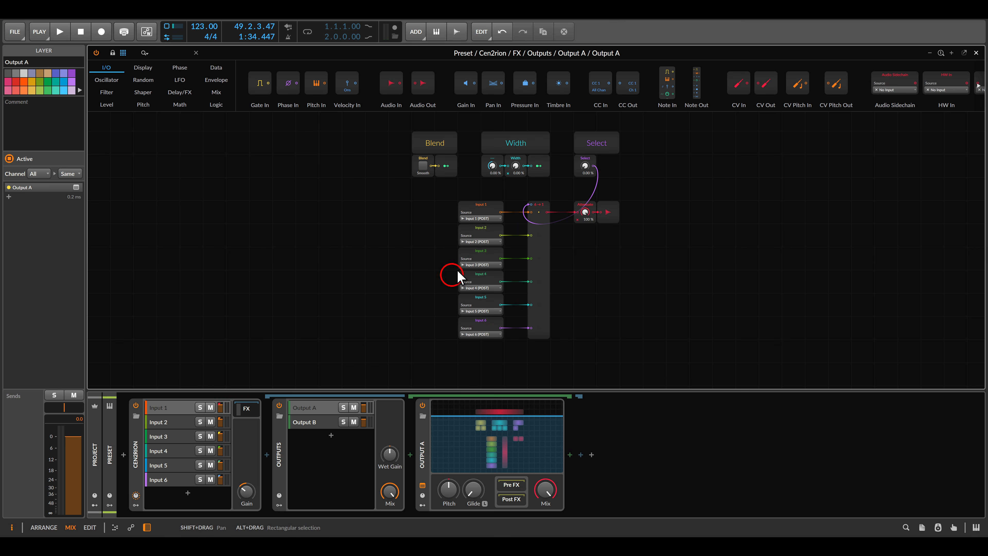
scroll(491, 233, up, 3)
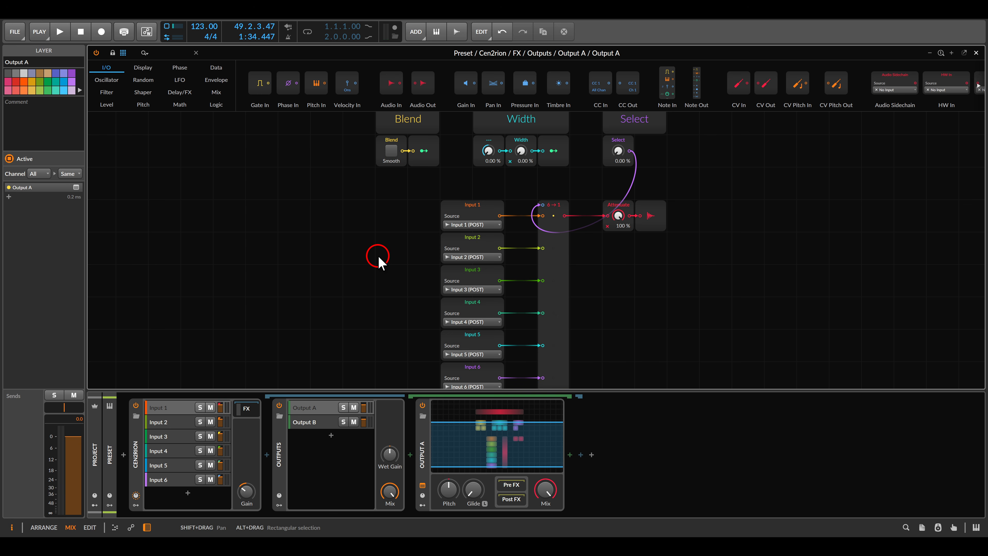
scroll(578, 258, up, 5)
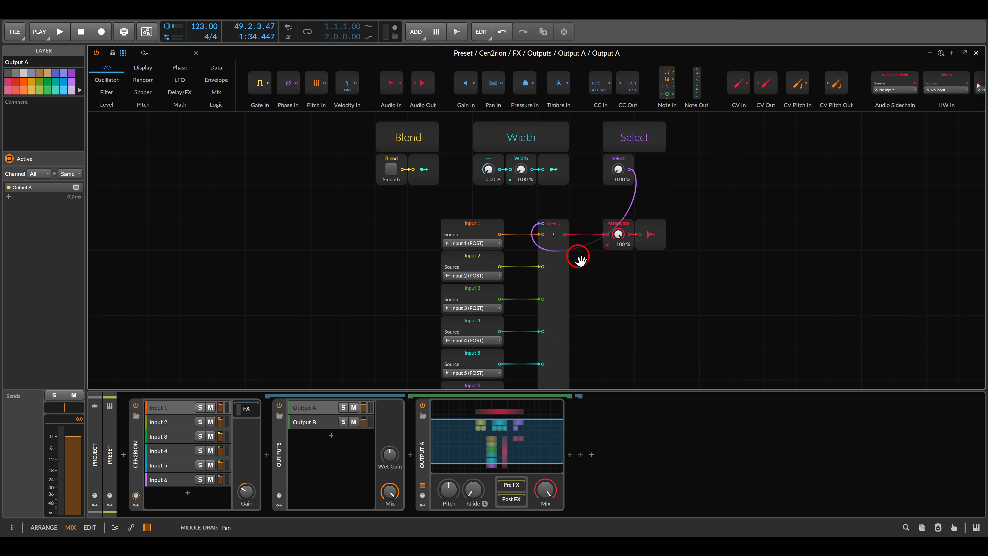
scroll(579, 225, up, 1)
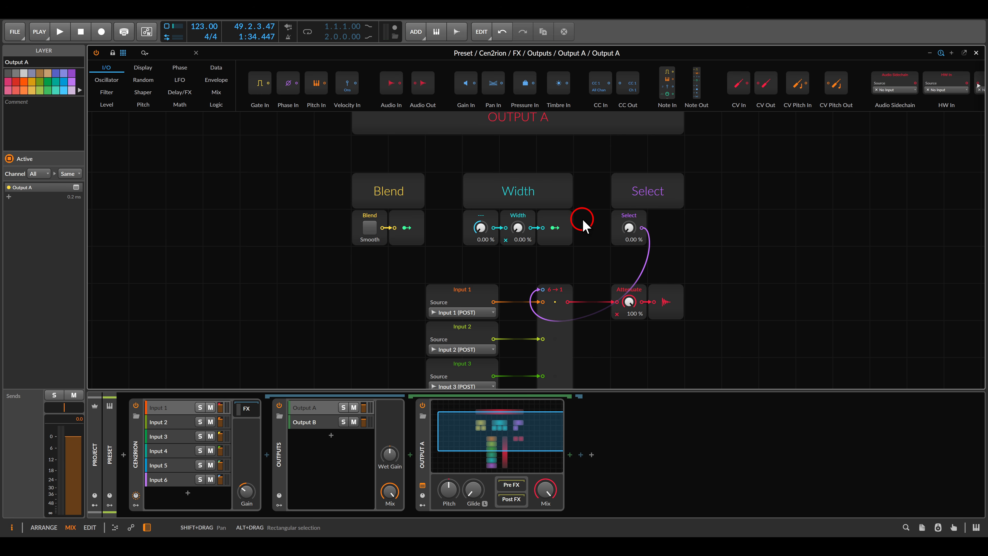
scroll(567, 224, down, 4)
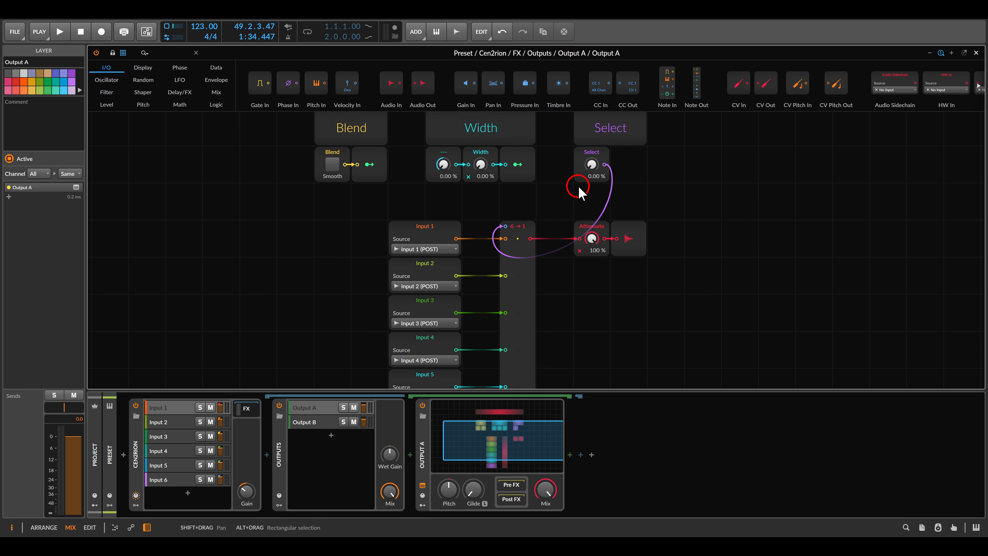
scroll(581, 194, down, 1)
drag(546, 164, 546, 164)
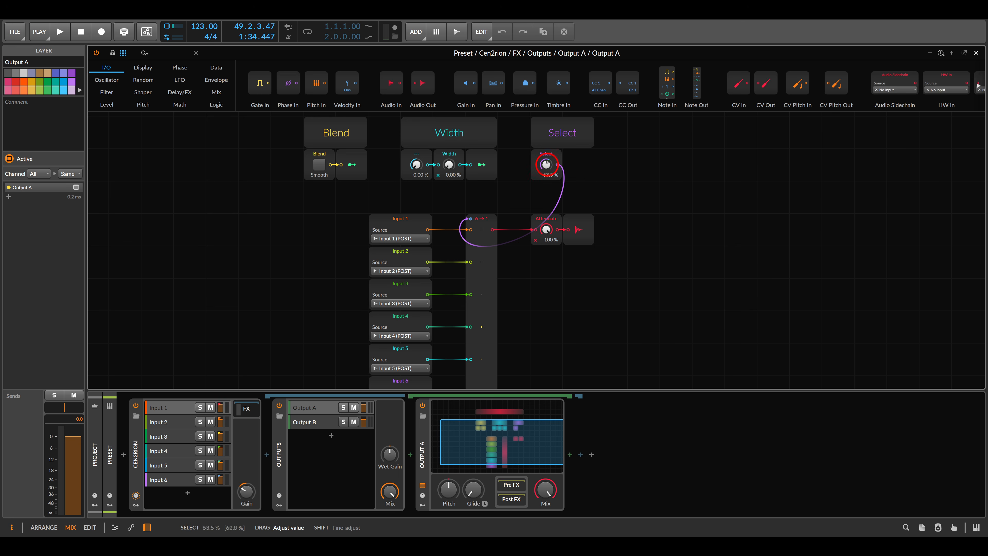
click(537, 191)
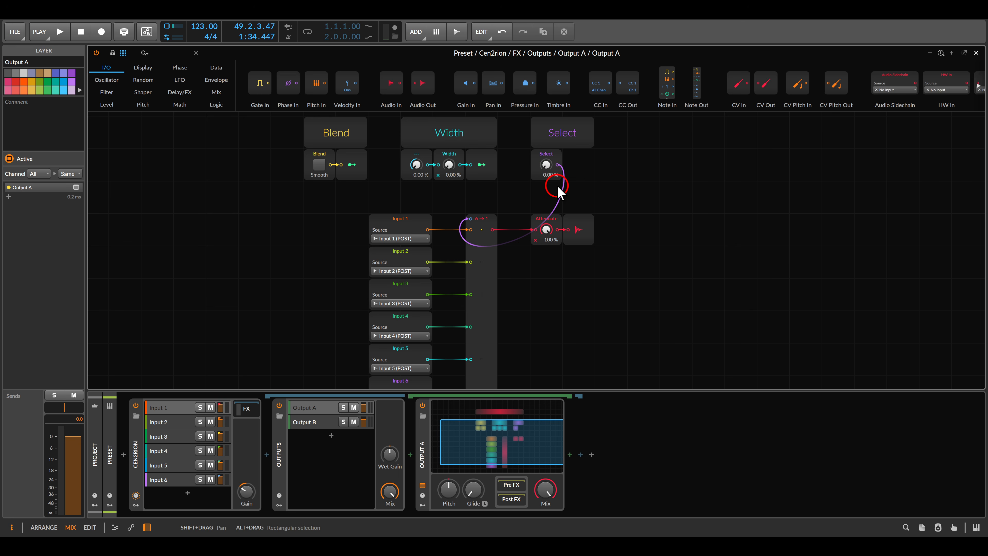
scroll(532, 177, up, 3)
drag(529, 195, 531, 223)
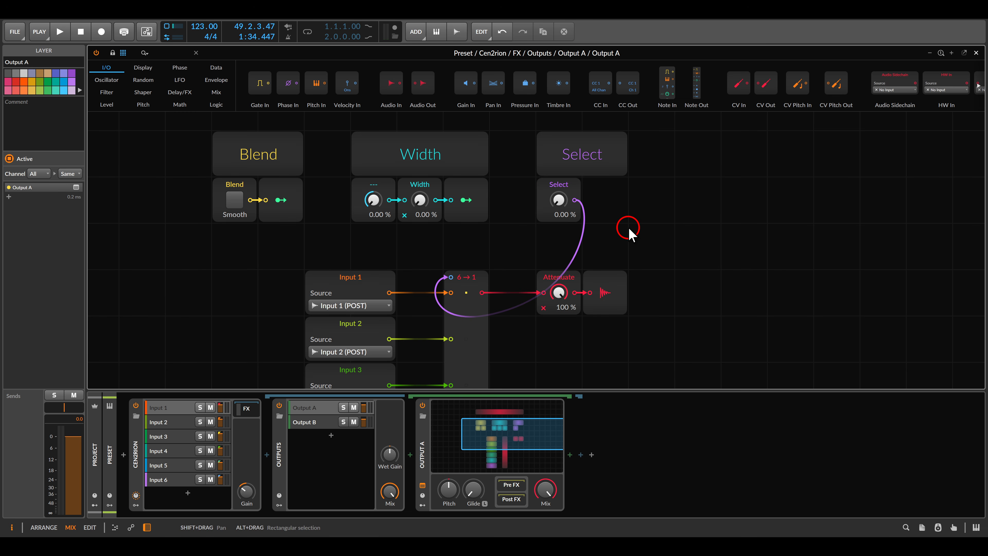
scroll(451, 249, down, 2)
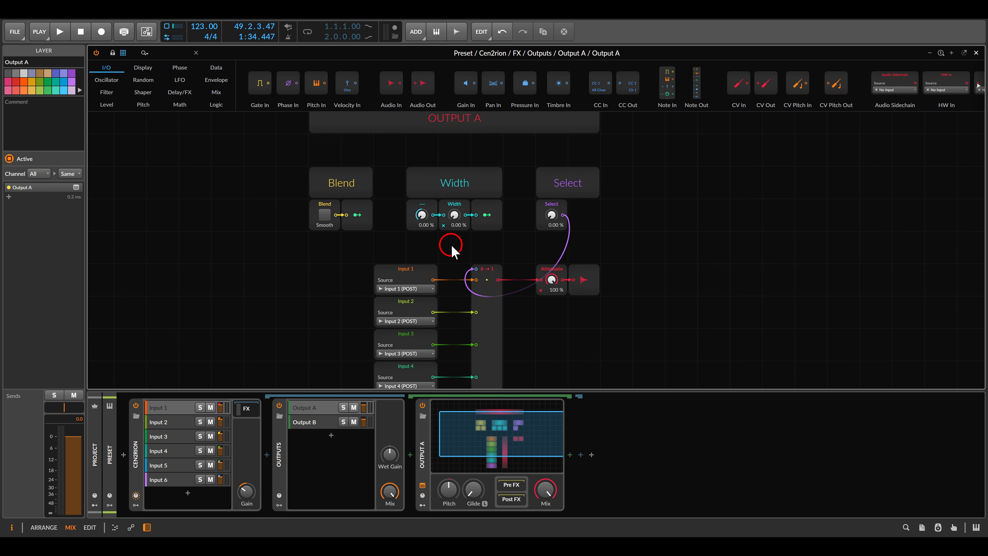
drag(452, 249, 494, 199)
click(583, 165)
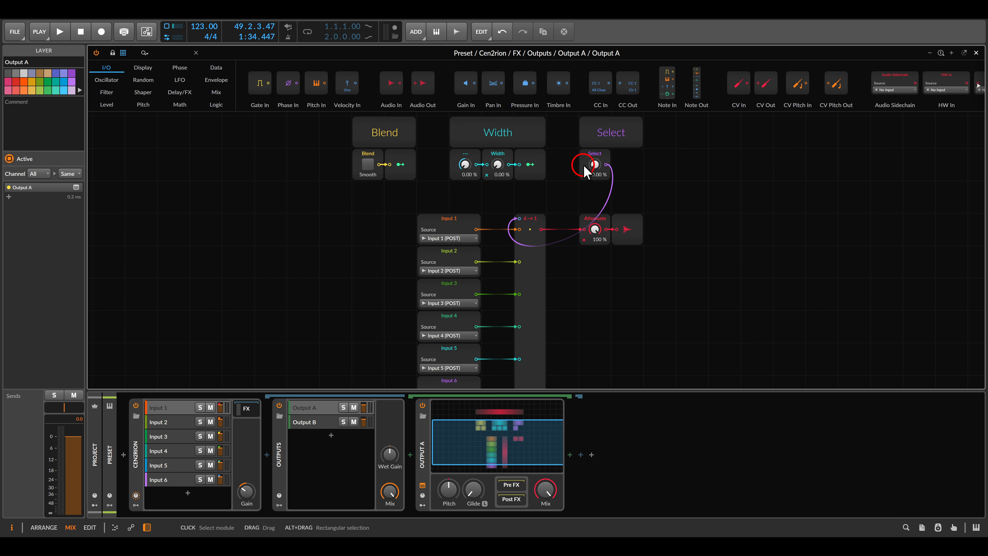
drag(583, 166, 584, 153)
click(497, 165)
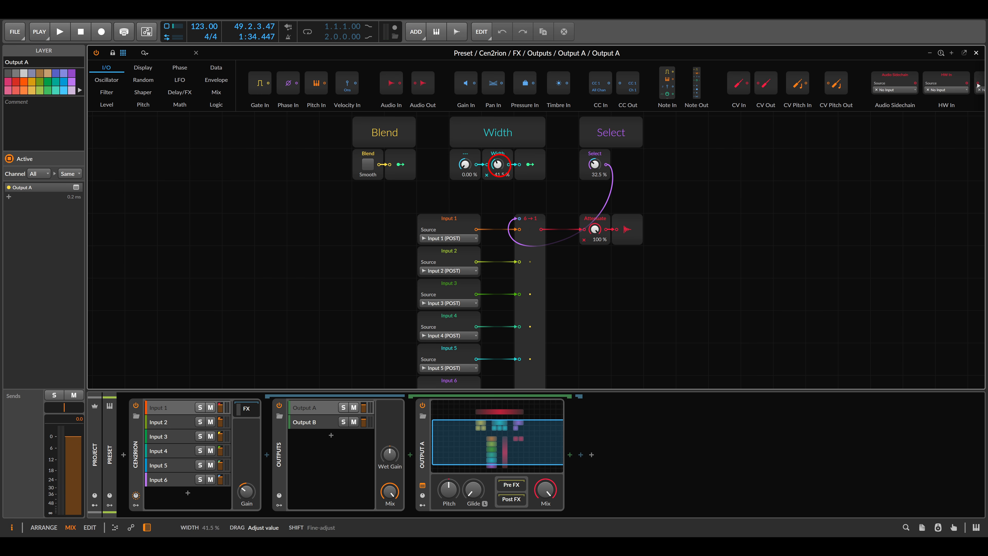
drag(580, 249, 585, 236)
drag(591, 134, 591, 139)
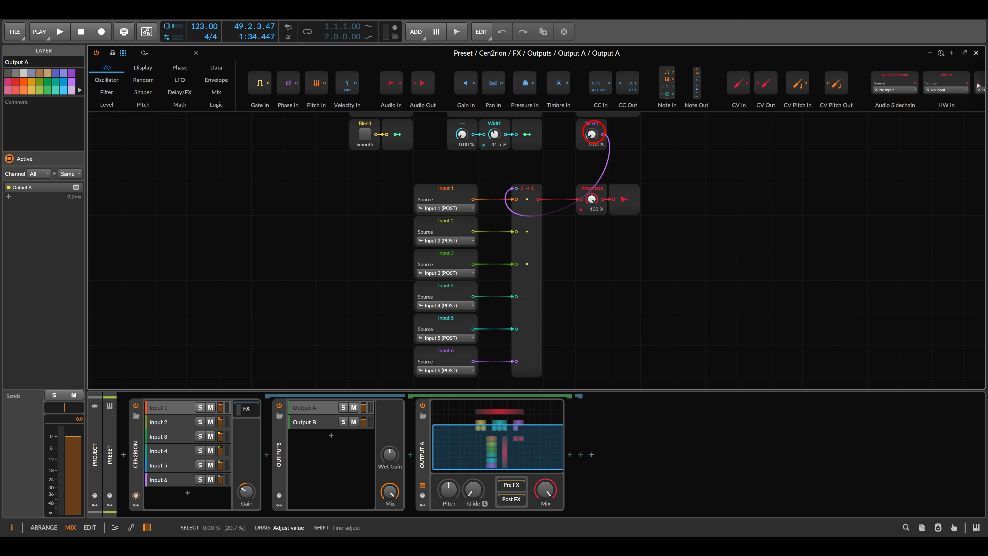
drag(493, 135, 494, 134)
click(554, 163)
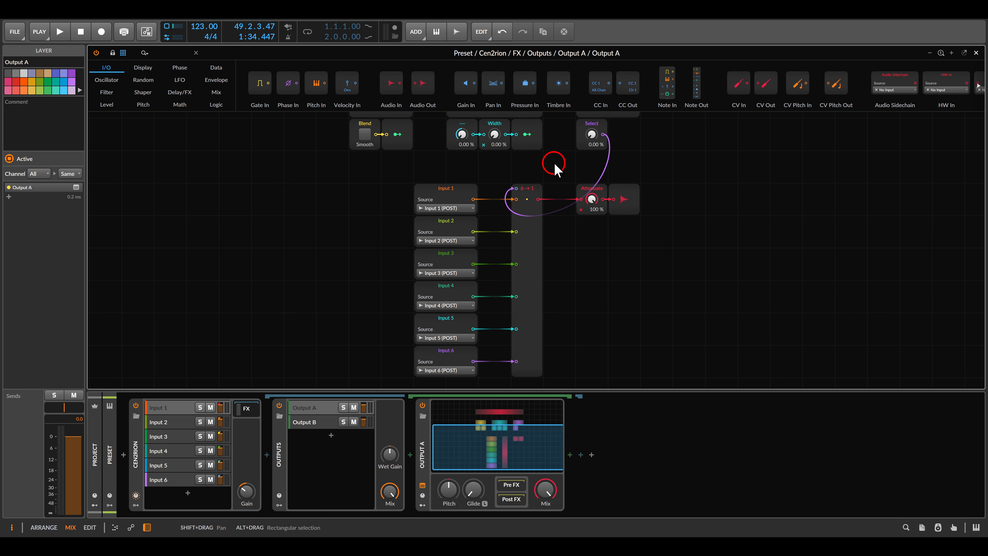
drag(554, 163, 652, 170)
drag(706, 150, 705, 148)
- Switch the Blend module to Discrete and circle the SMOOTH/DISCRETE switch on the Cen2rion image
click(449, 145)
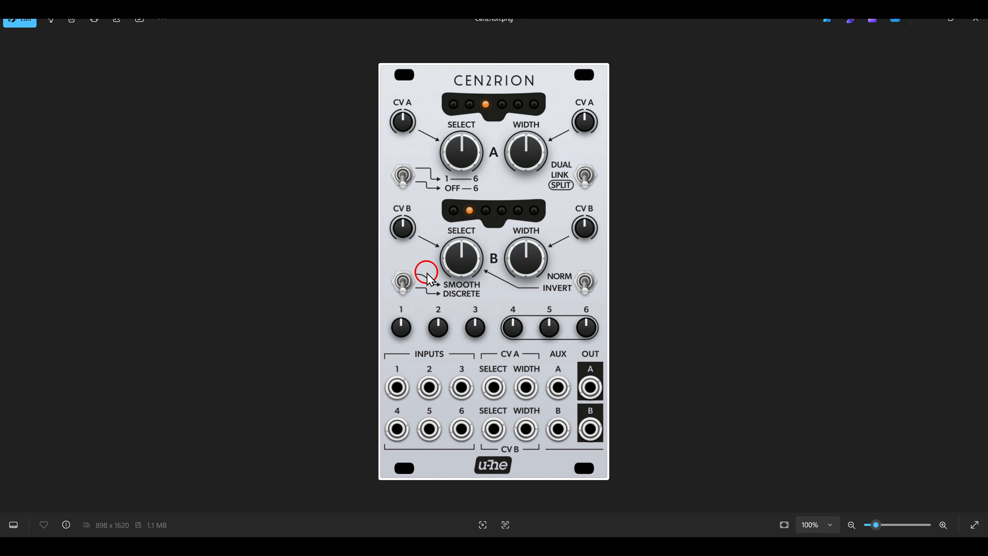
mouse_move(419, 275)
mouse_down()
mouse_move(489, 305)
mouse_move(428, 274)
mouse_up()
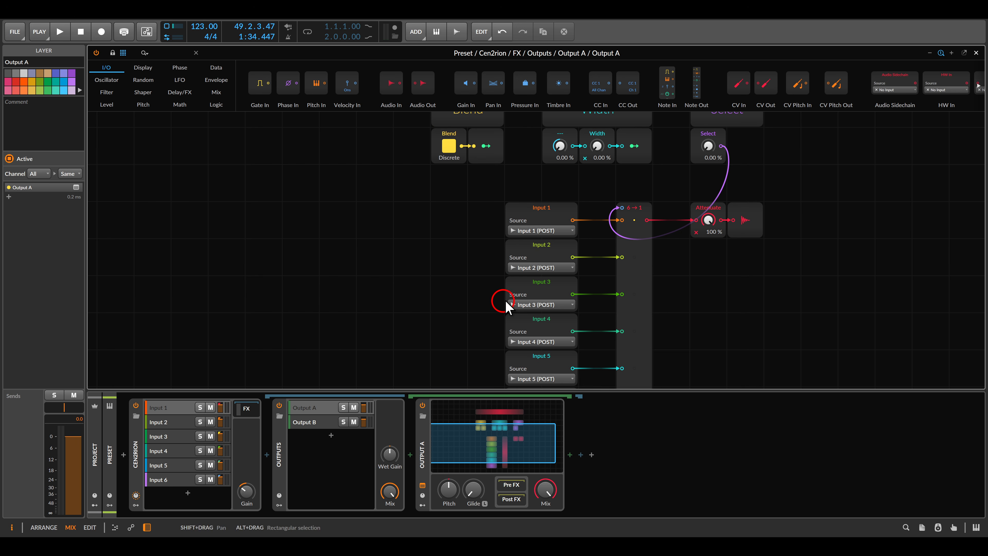
- Sweep Select between 76.0 % and 0.00 %, set Width to 32.0 %, restore Smooth Blend, then select Output B
drag(713, 149, 713, 113)
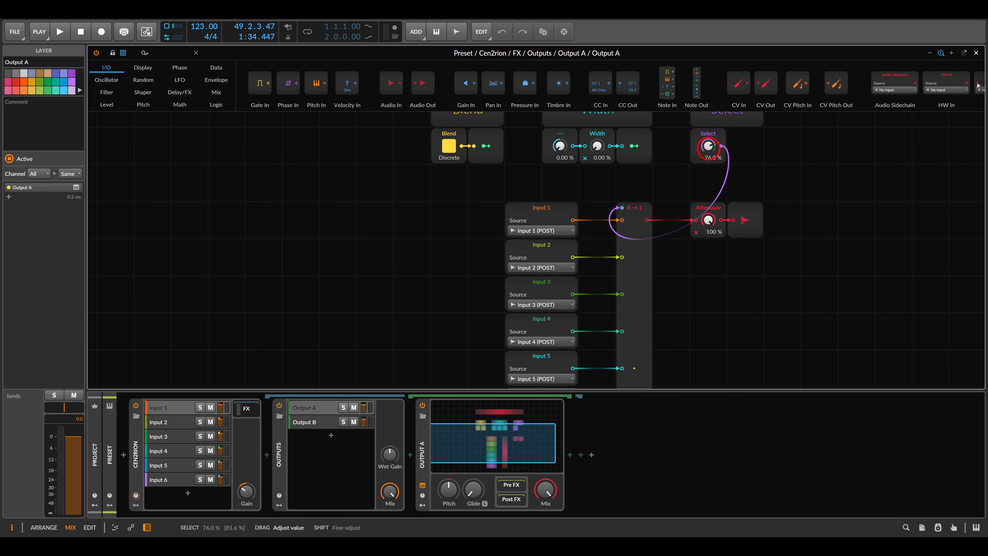
drag(597, 147, 597, 146)
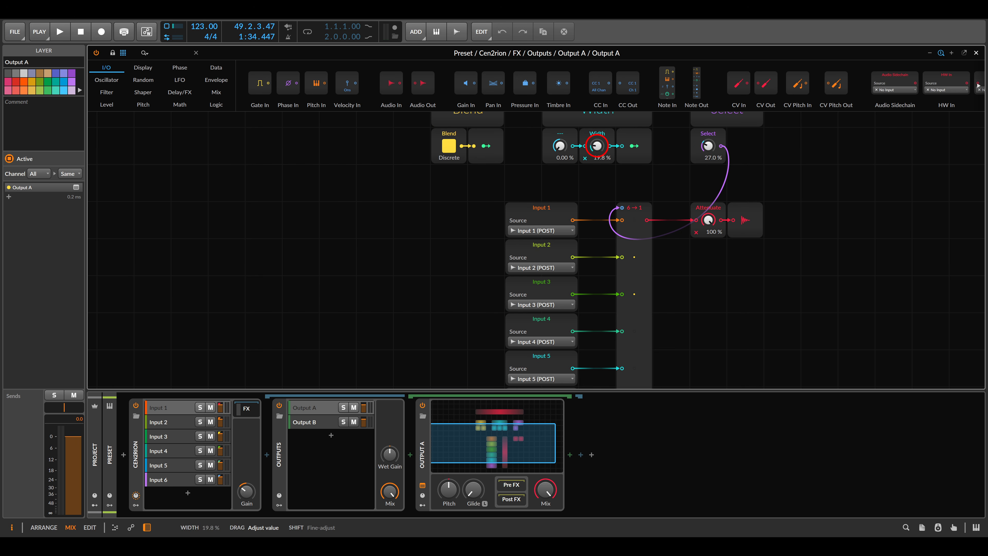
drag(707, 146, 708, 134)
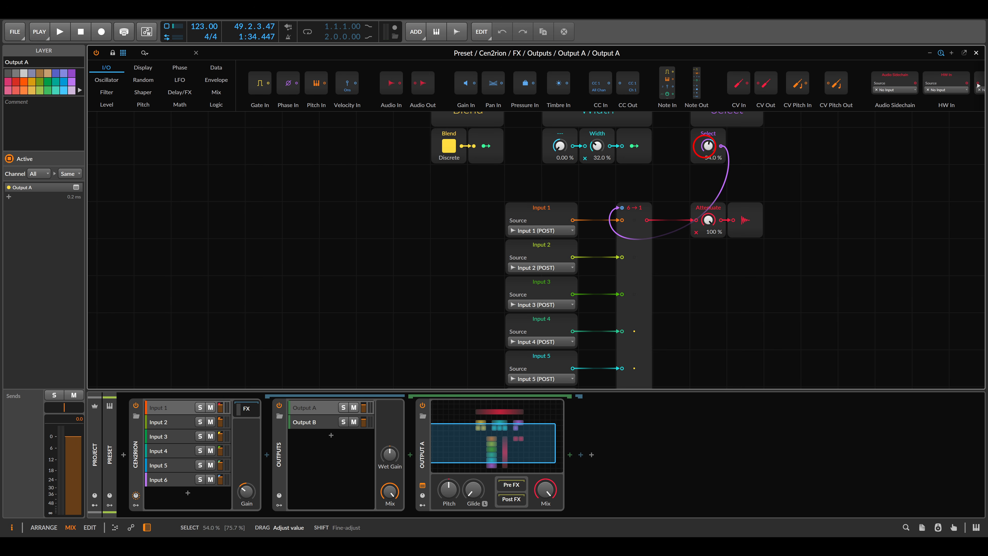
drag(707, 146, 707, 155)
click(448, 146)
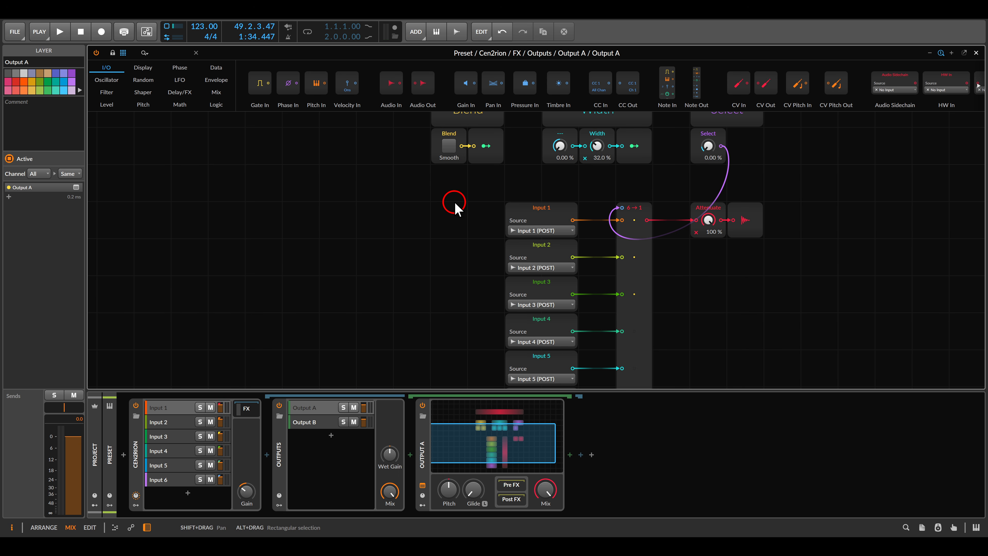
key(z)
click(331, 423)
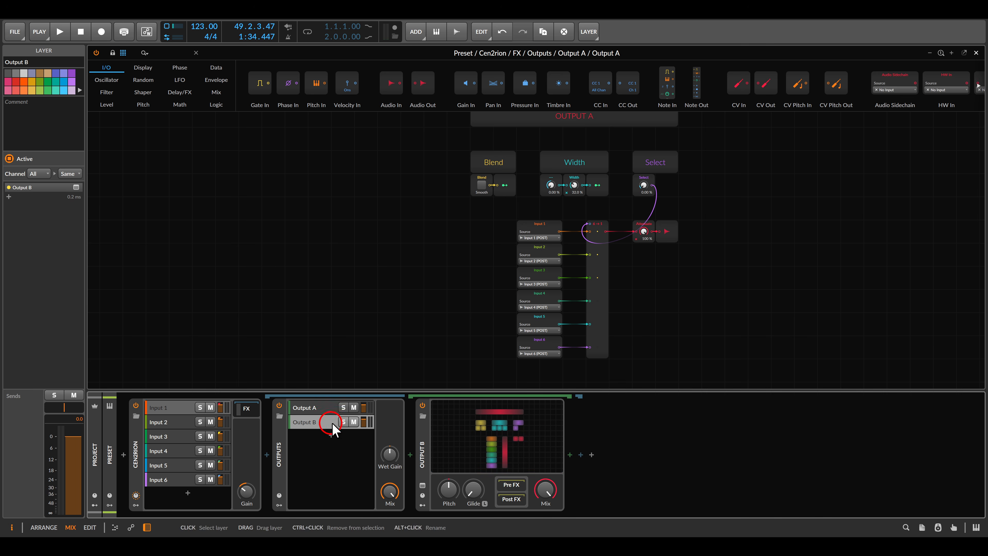
- Fit the Output B patch in view, inspect its Select module, then close the grid editor
key(z)
click(581, 272)
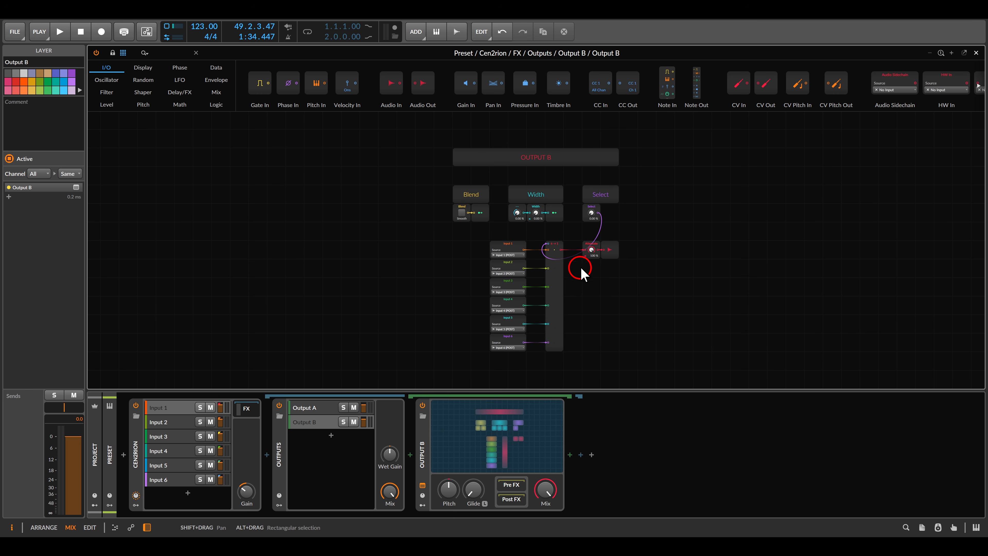
click(584, 213)
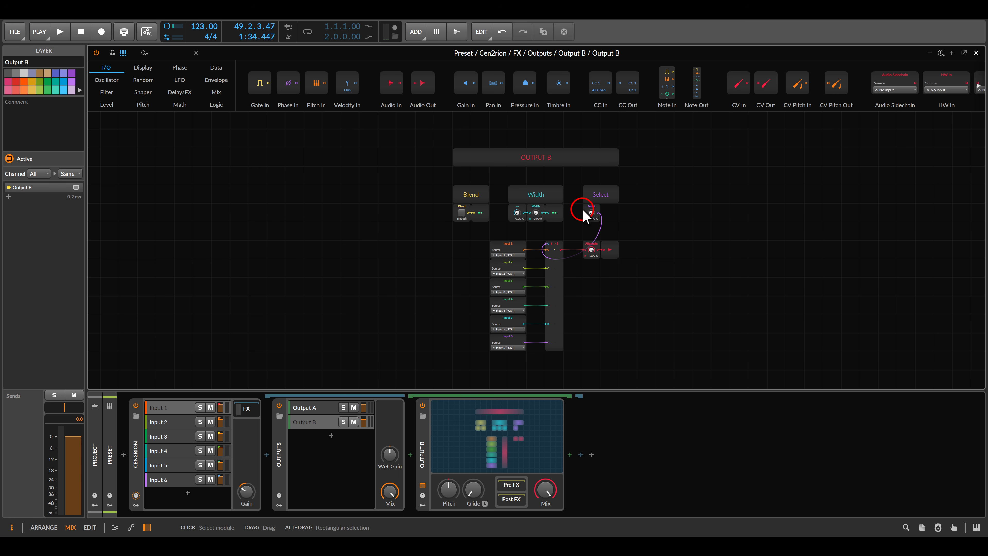
key(Escape)
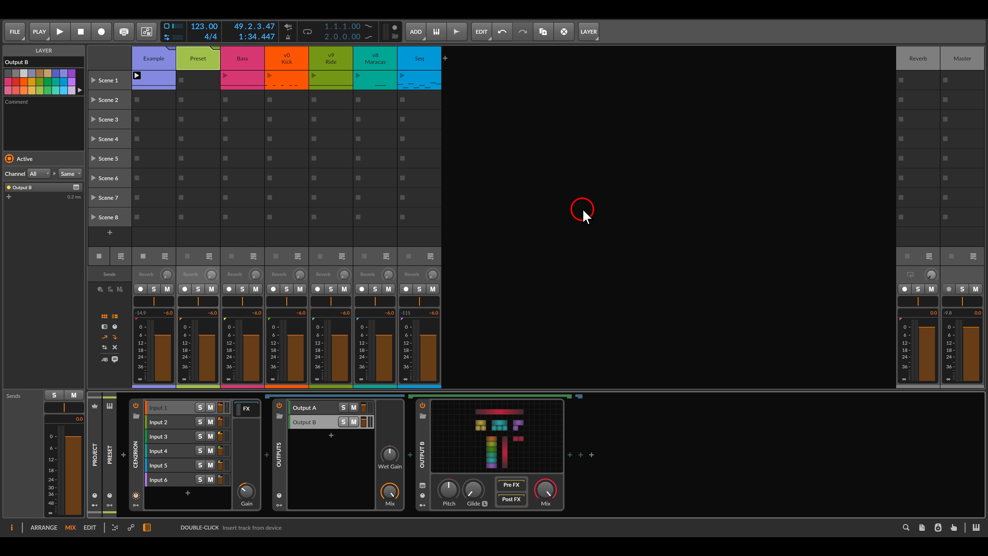
click(137, 75)
click(225, 77)
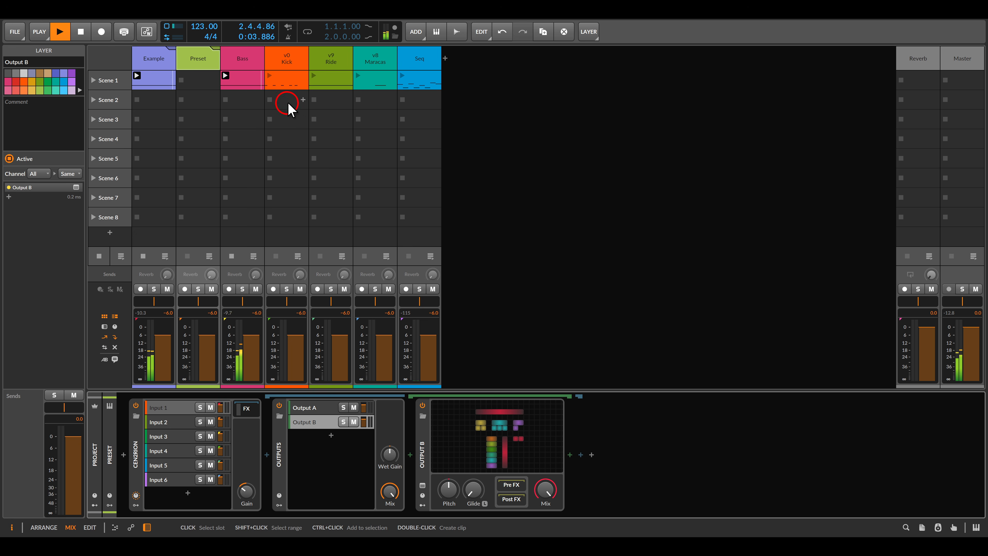
click(358, 77)
click(280, 79)
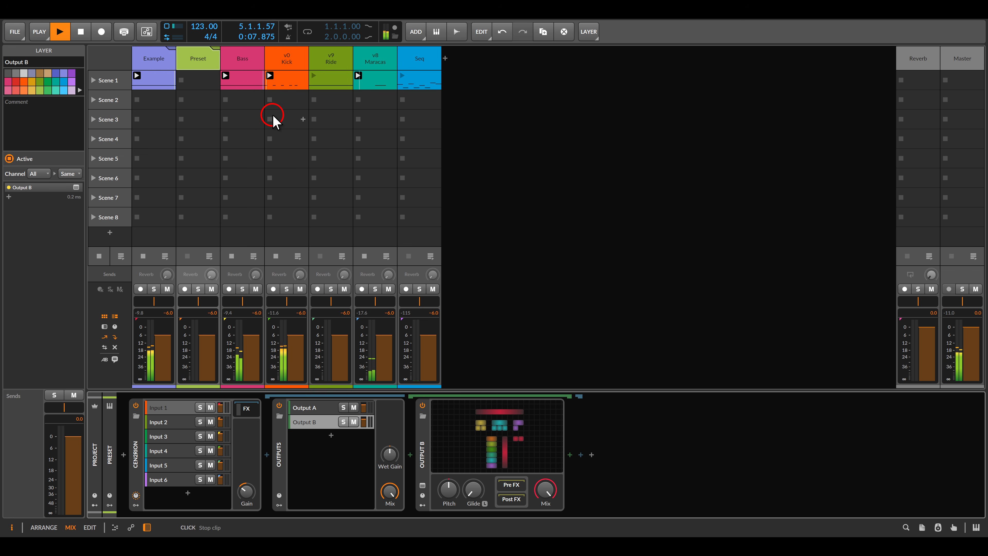
click(314, 80)
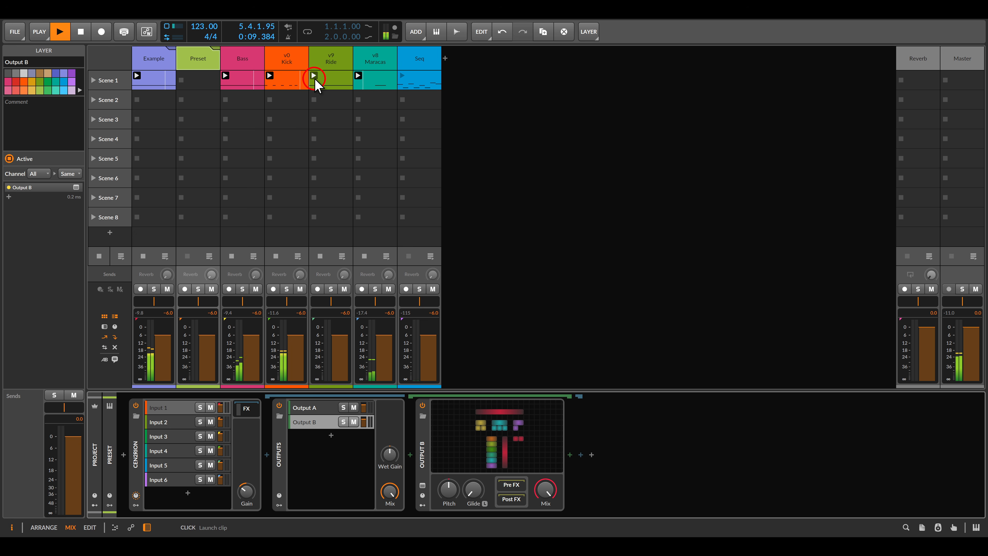
click(402, 76)
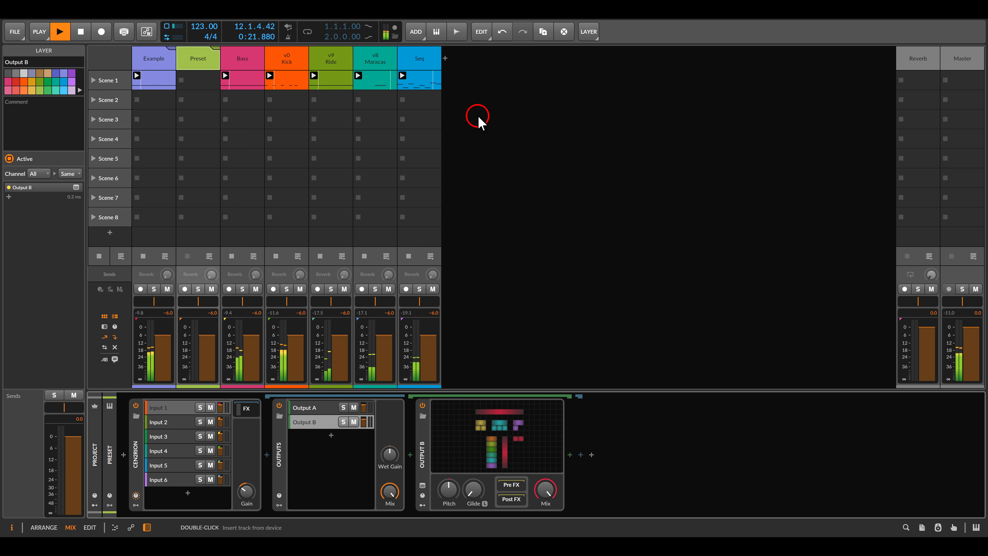
click(146, 60)
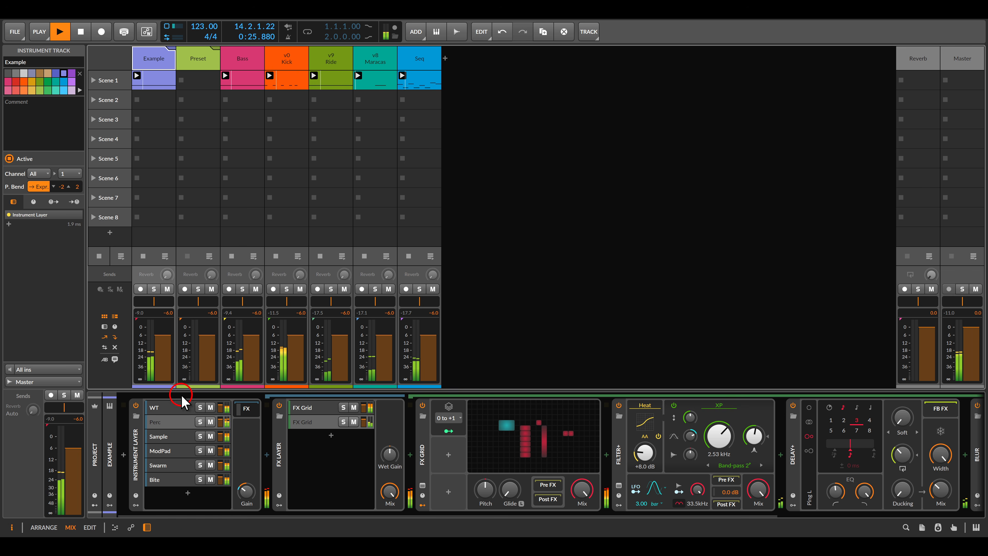
- Open the FX Grid from the WT layer's FX chain in the Grid editor
click(179, 408)
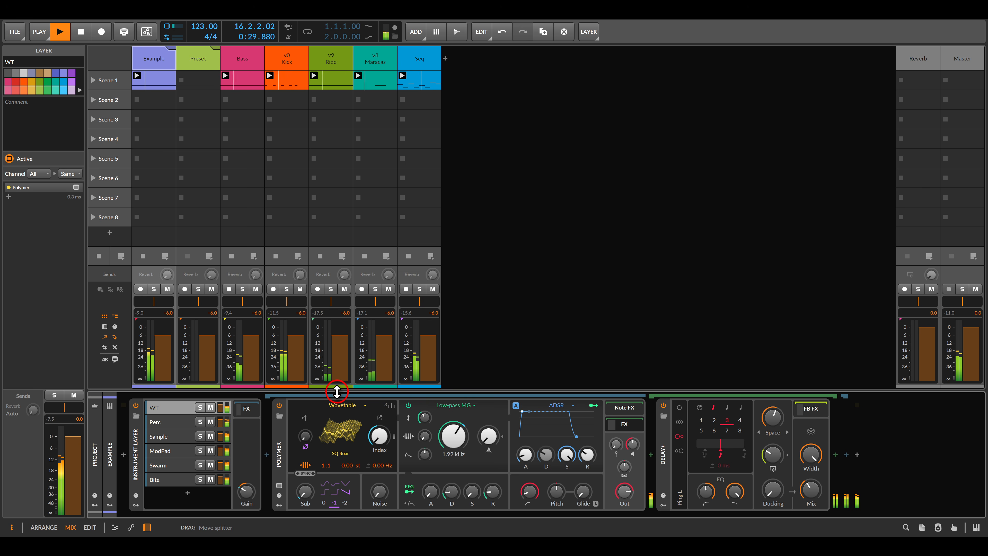
click(254, 408)
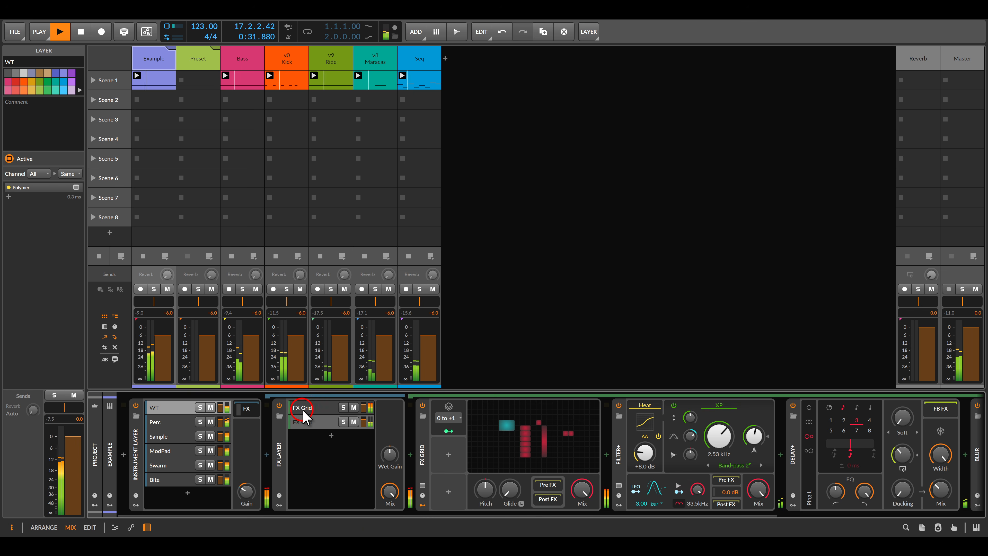
click(313, 409)
click(531, 440)
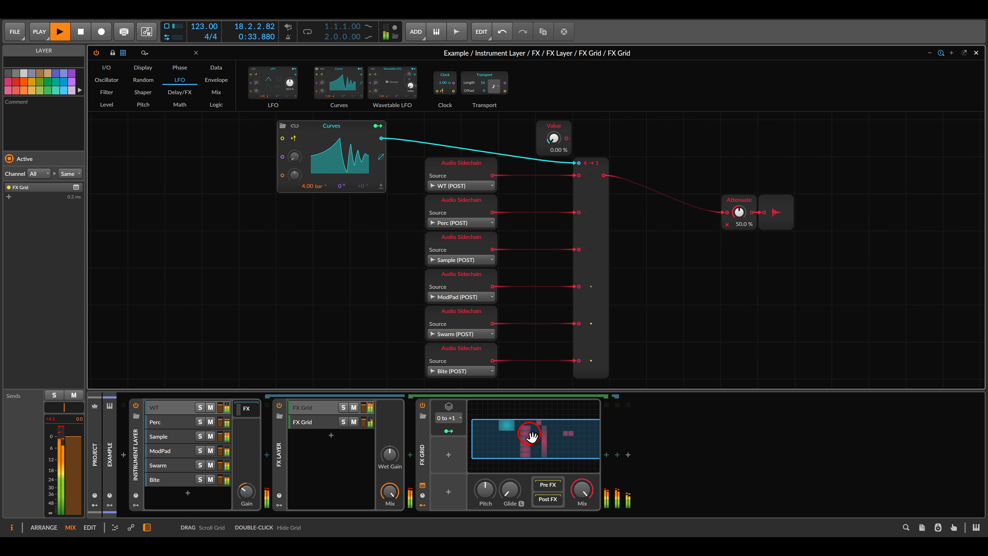